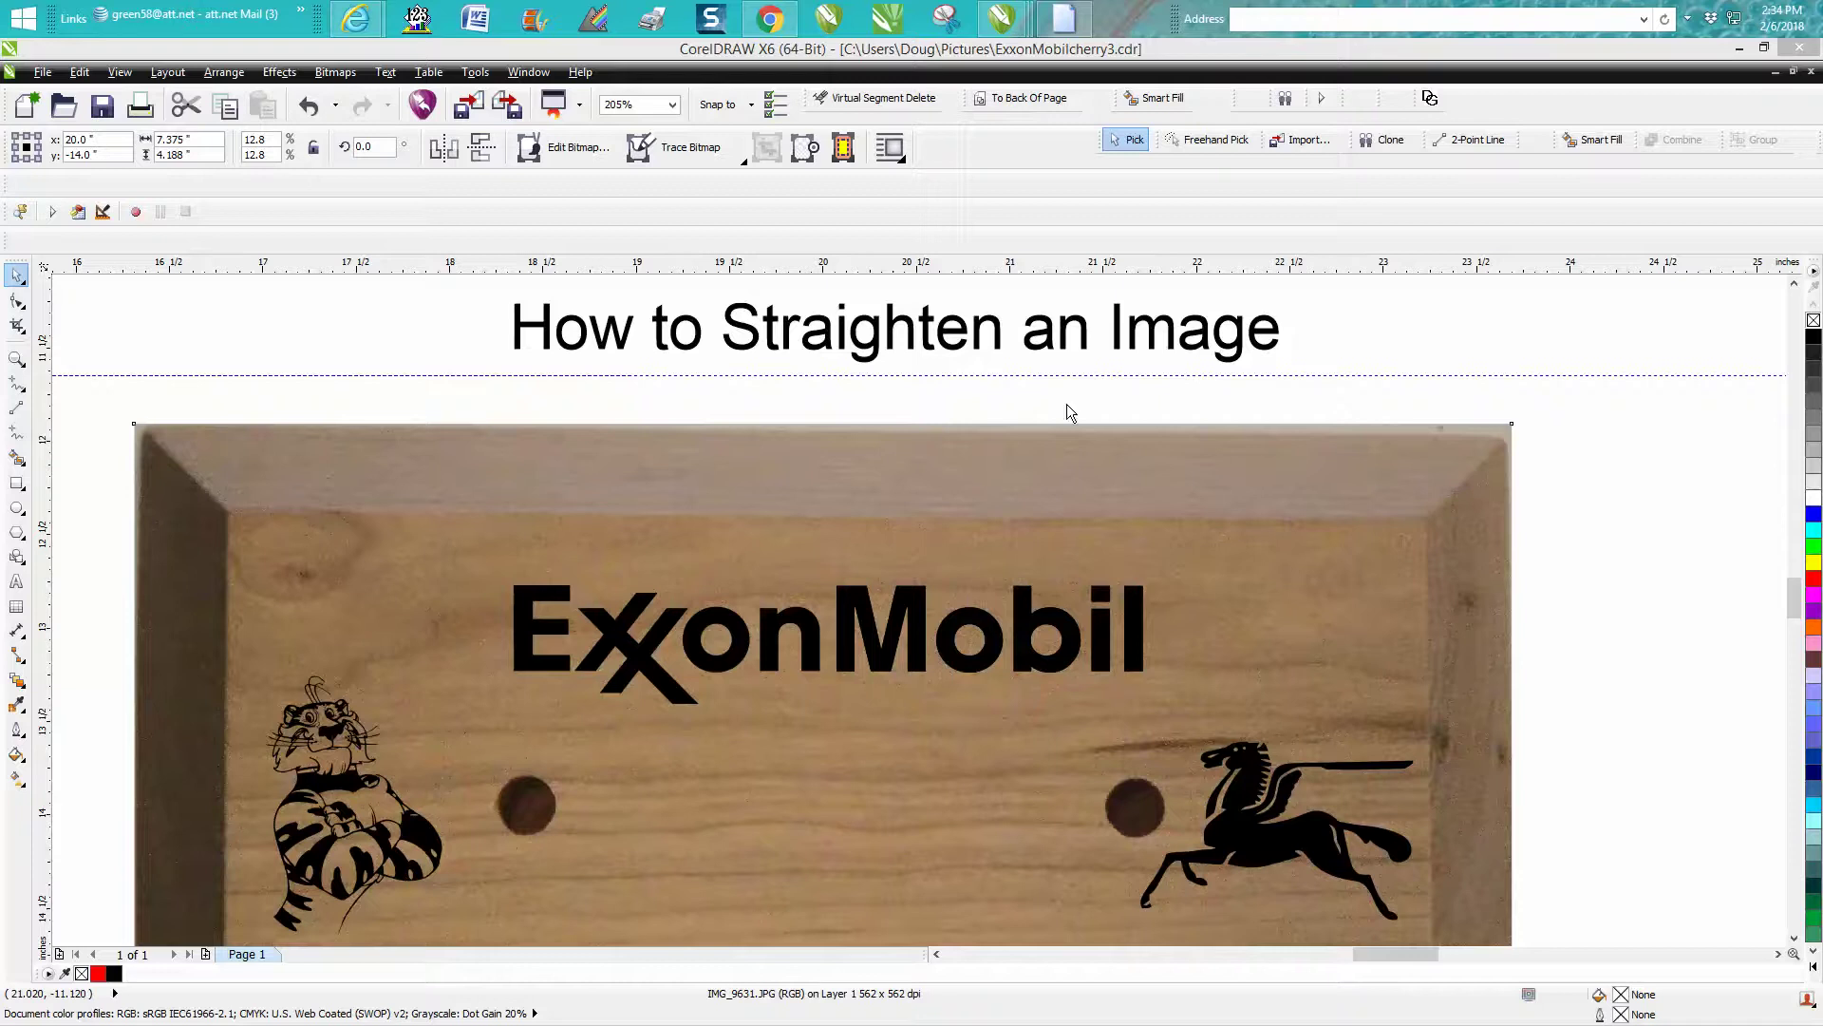
Step: Drag the horizontal guideline down to -12.36" along the plaque's inner top edge, then reselect the photo
click(928, 534)
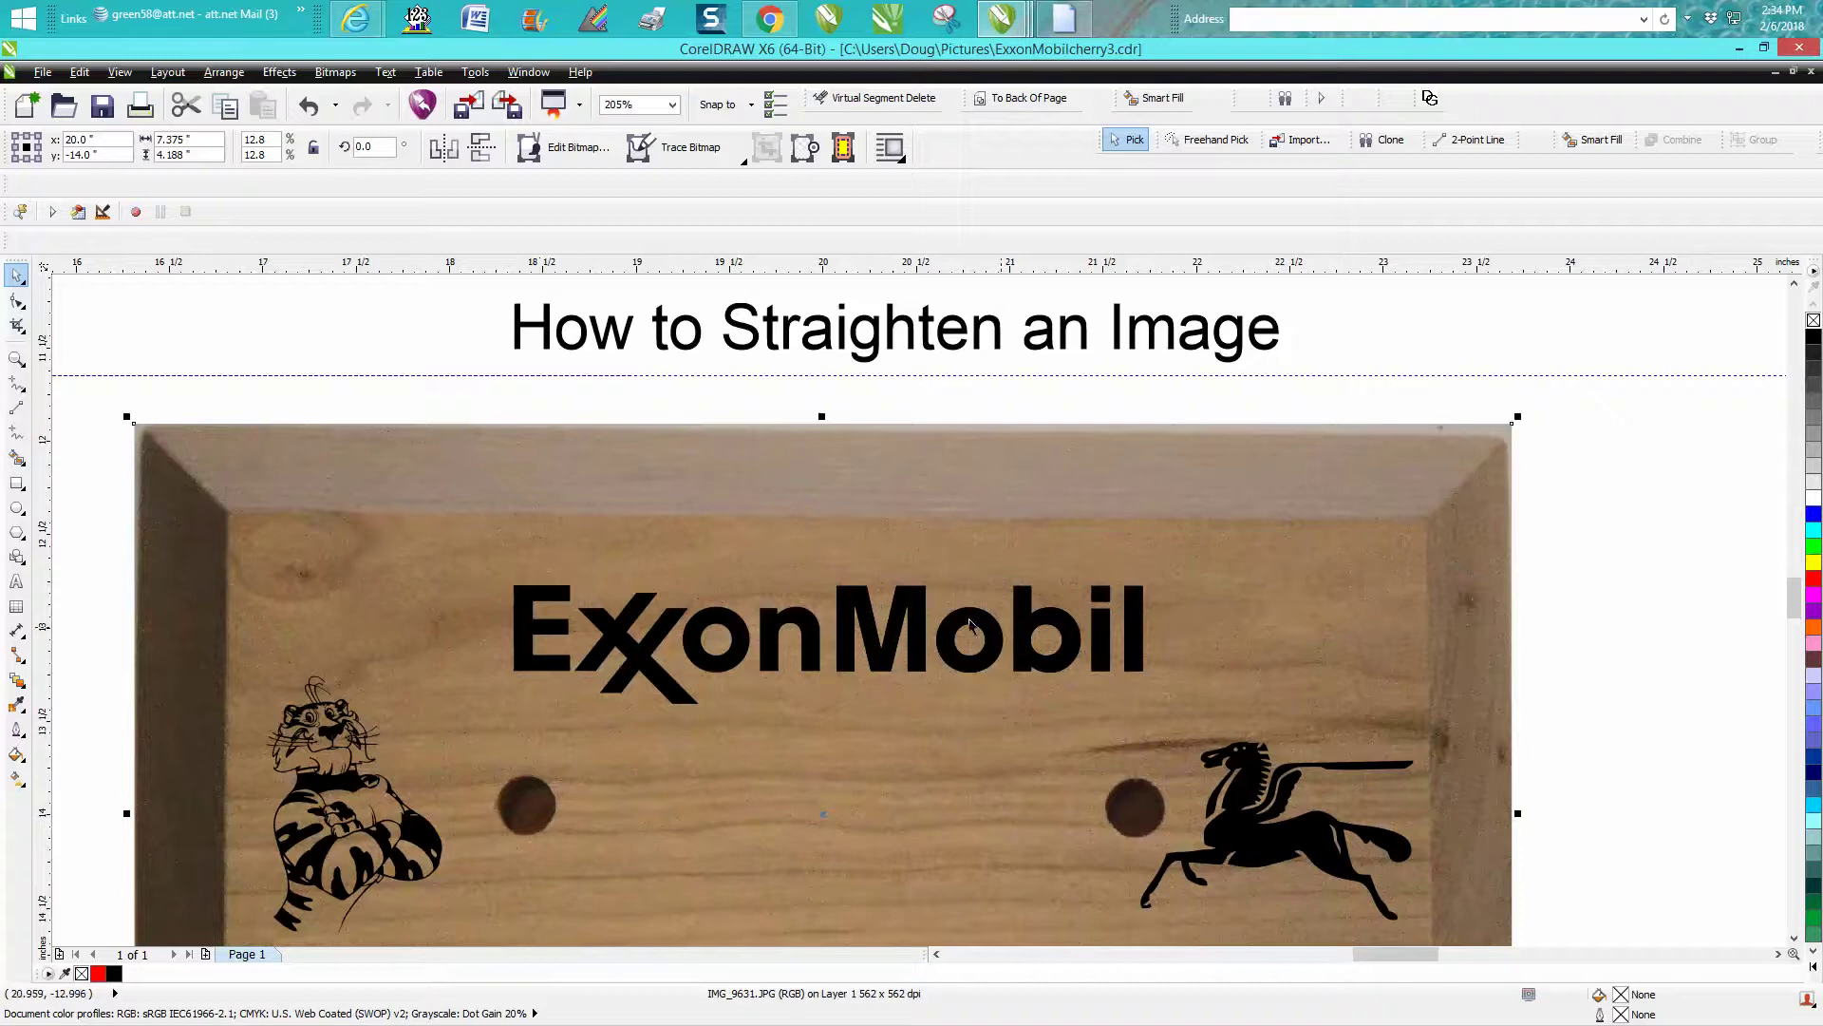
click(16, 359)
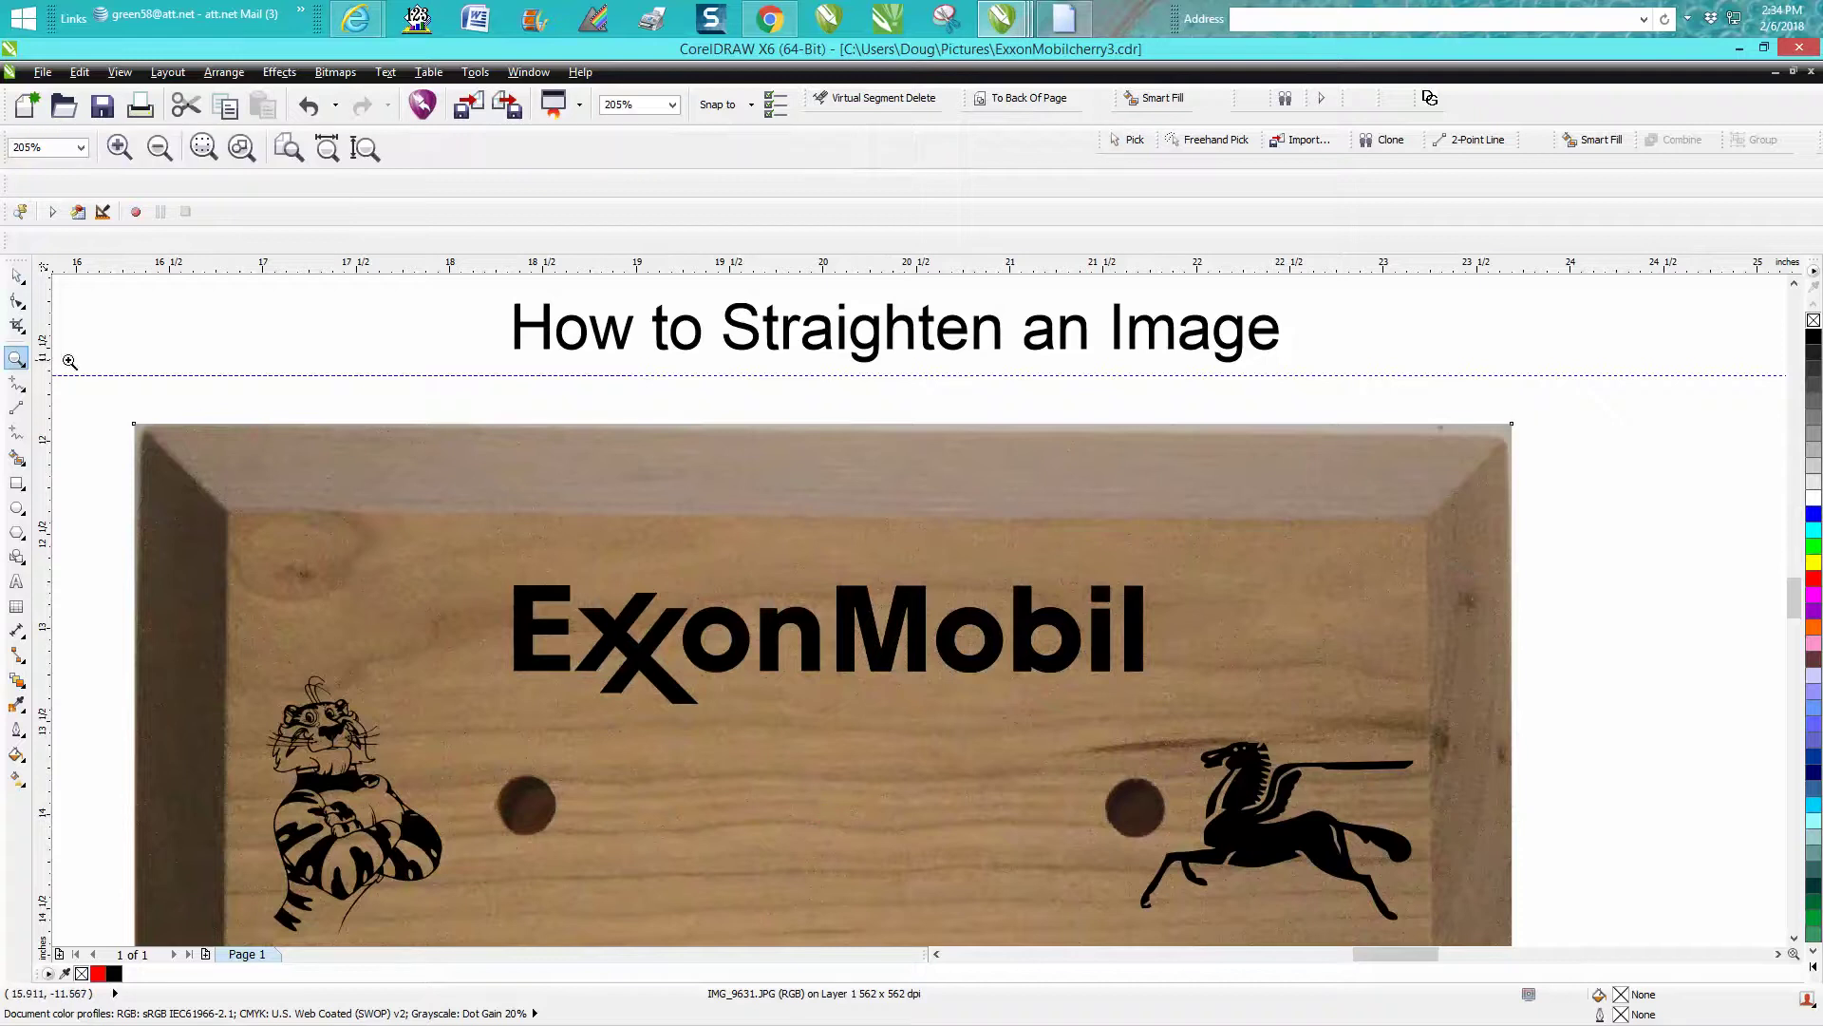
click(16, 275)
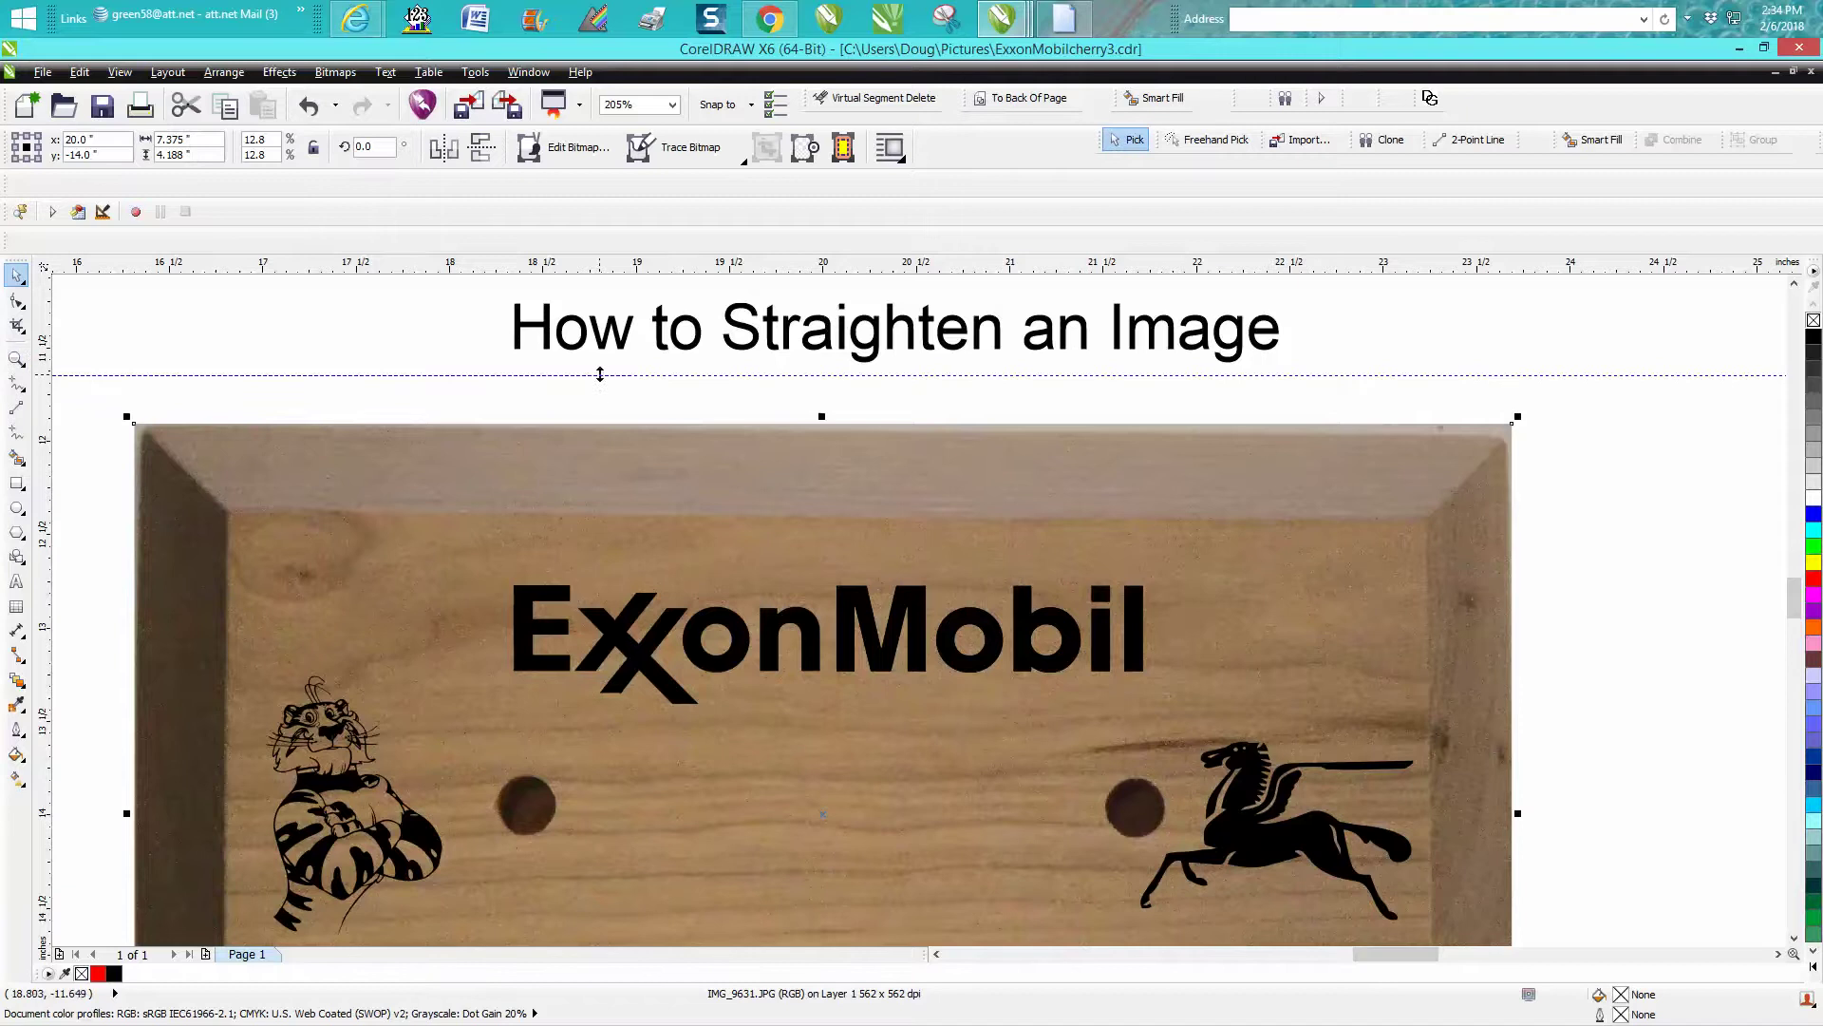
drag(602, 375, 150, 420)
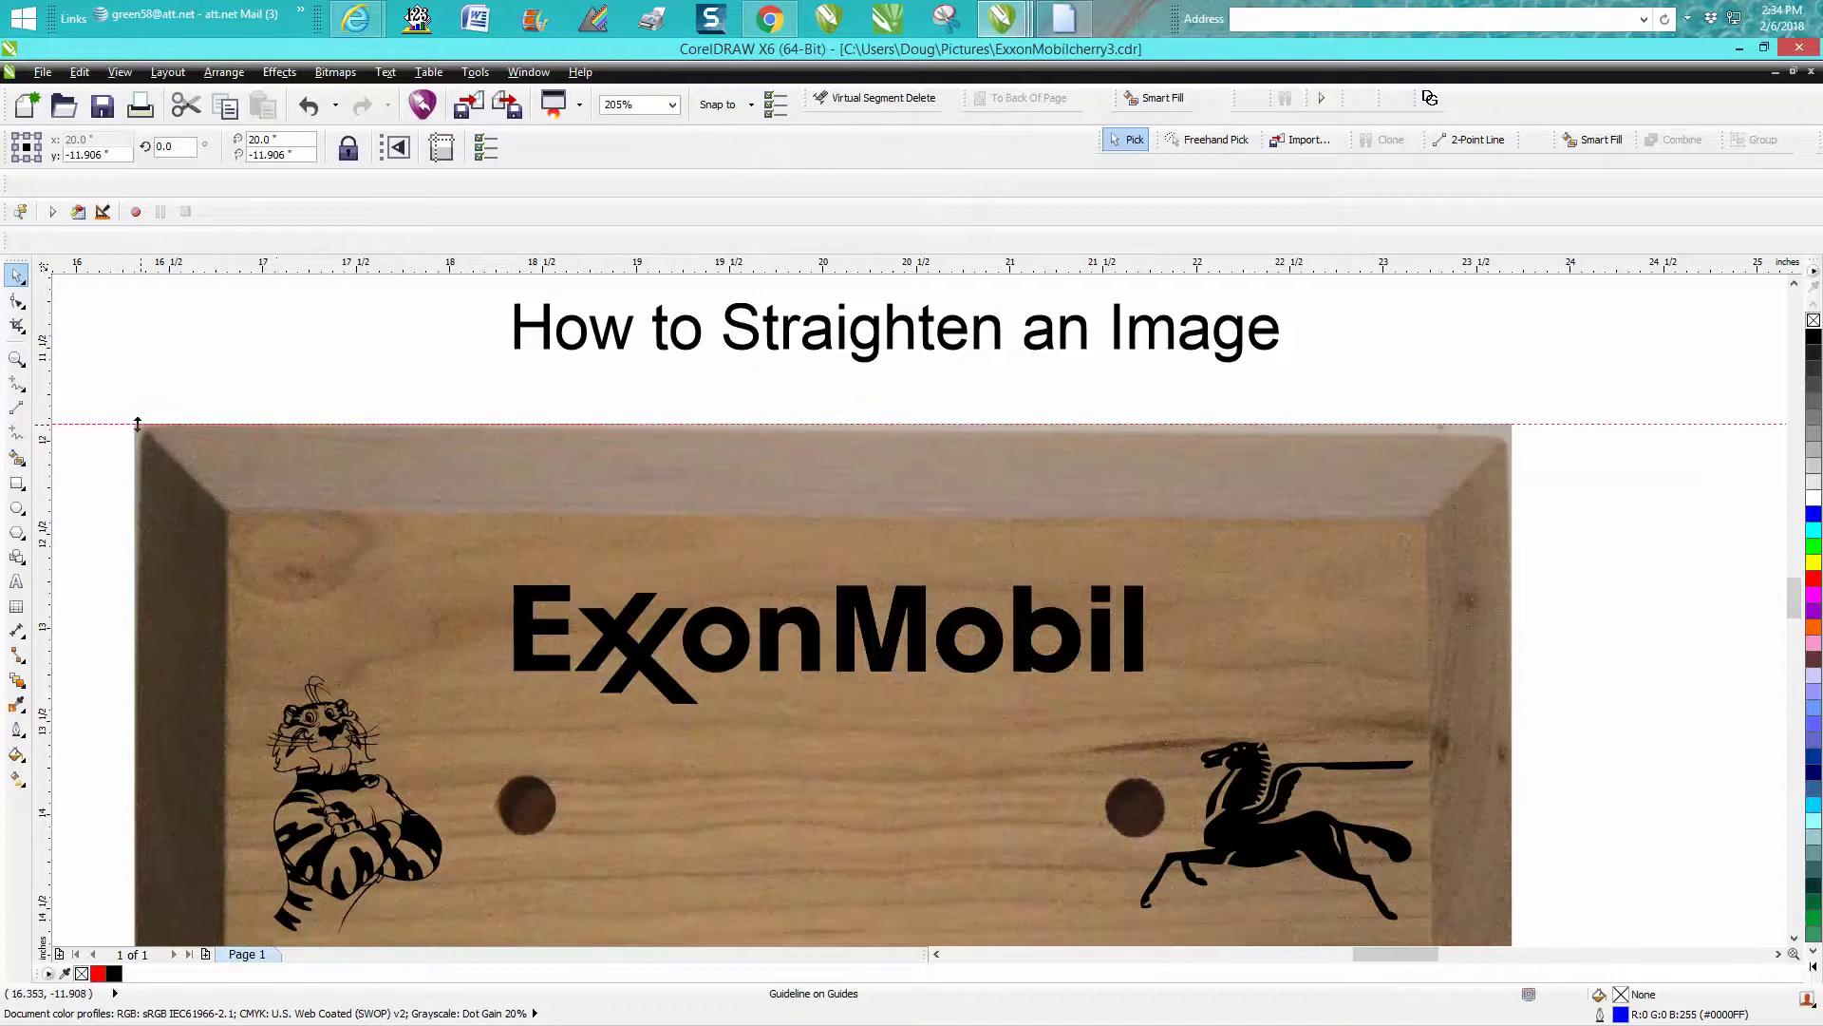
drag(161, 457, 233, 509)
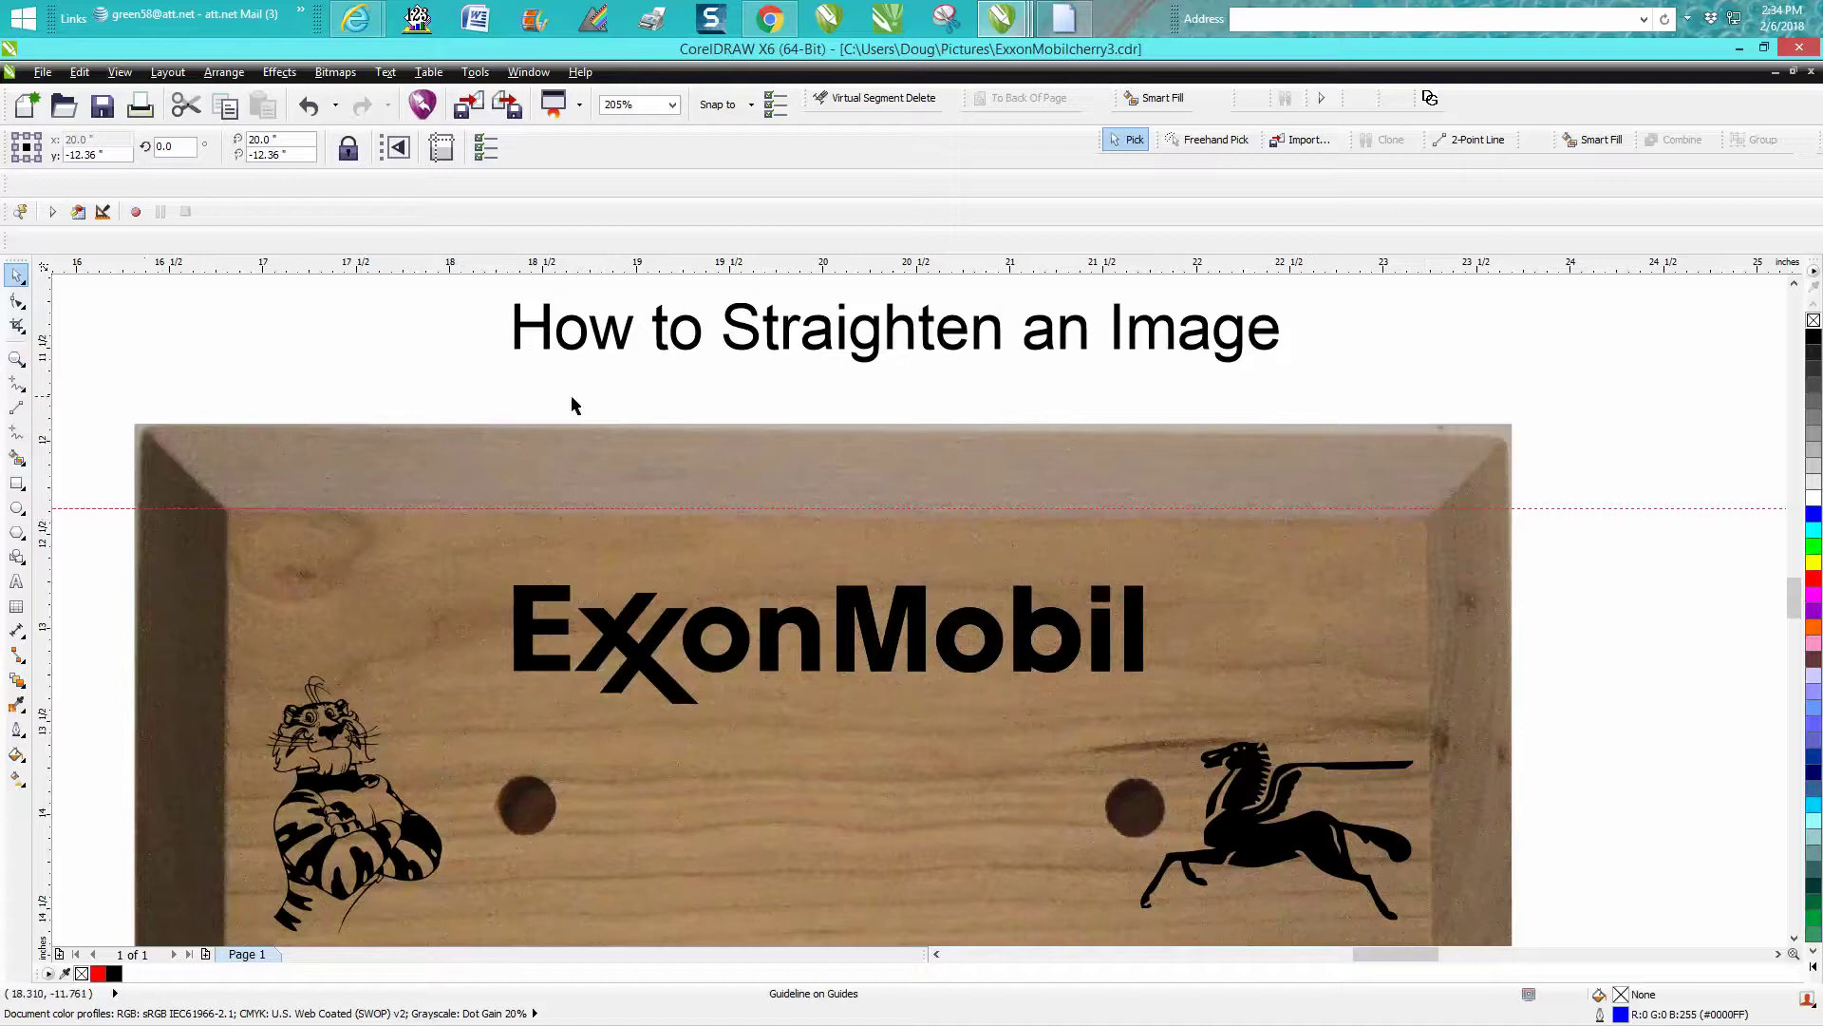
click(435, 579)
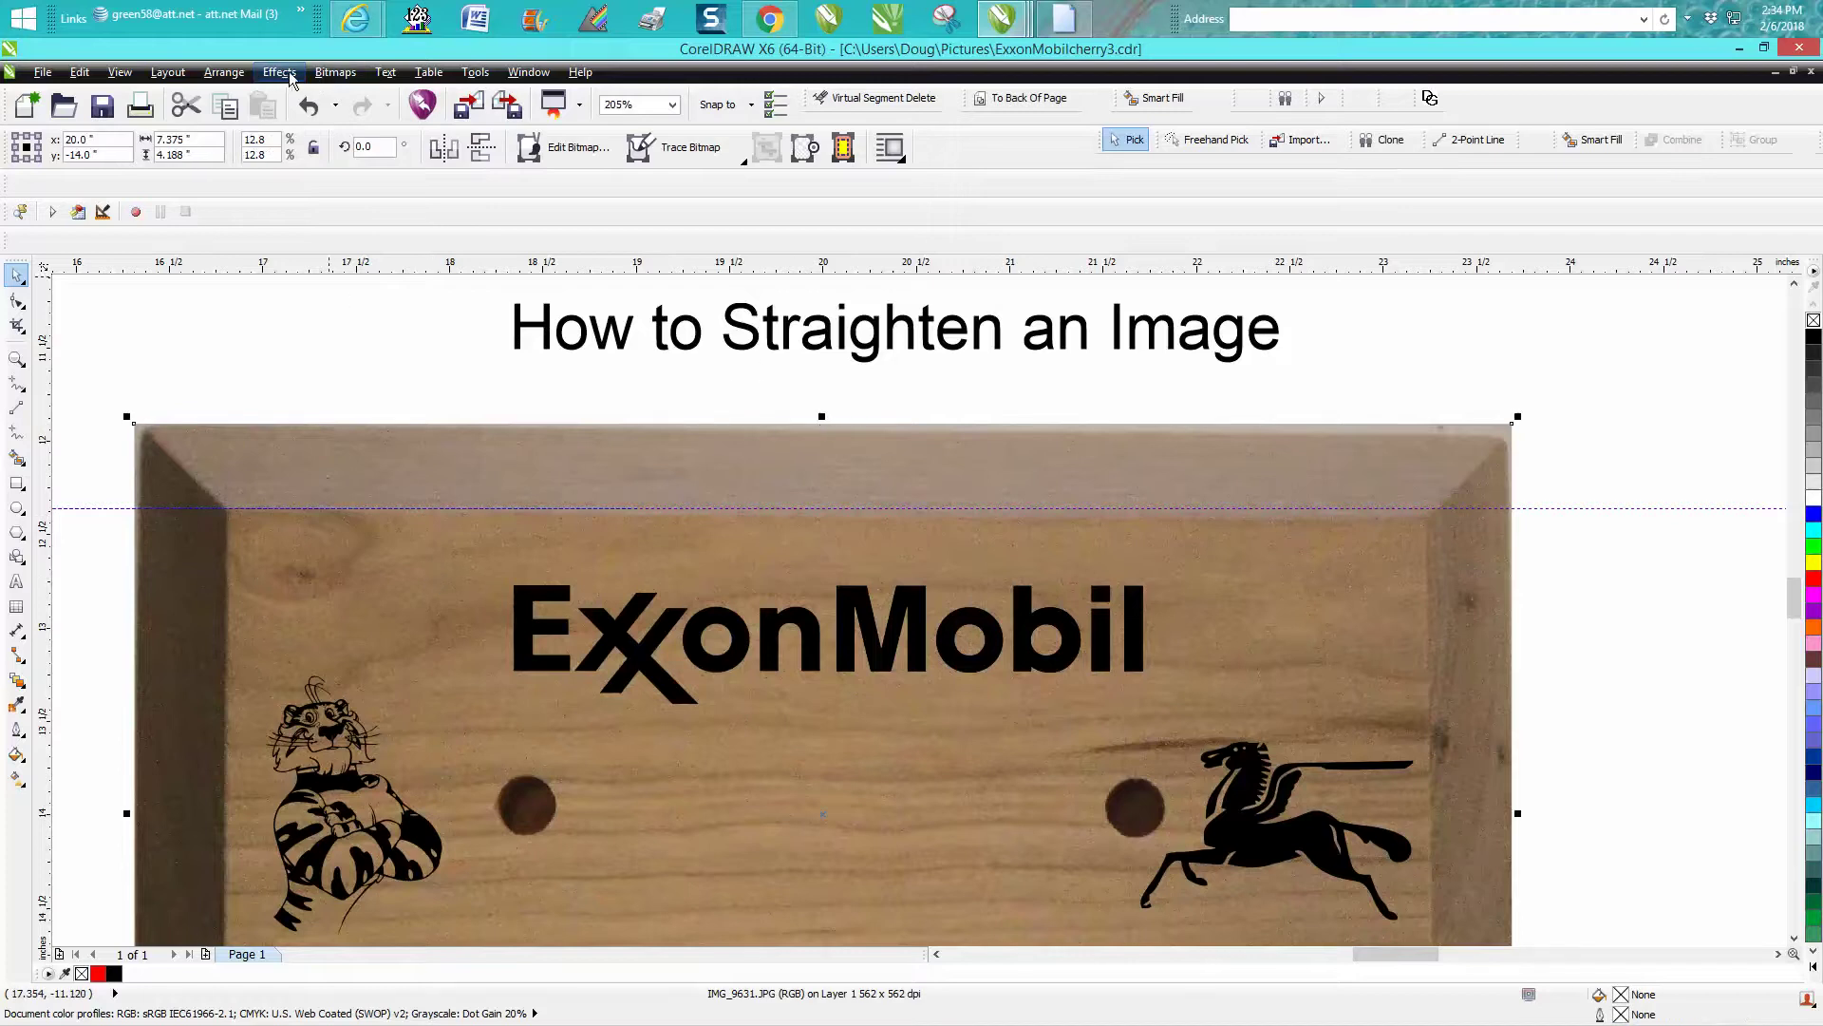
Step: Open Straighten Image for the wood-block photo, make the grid black, and zoom in on the plaque
click(335, 73)
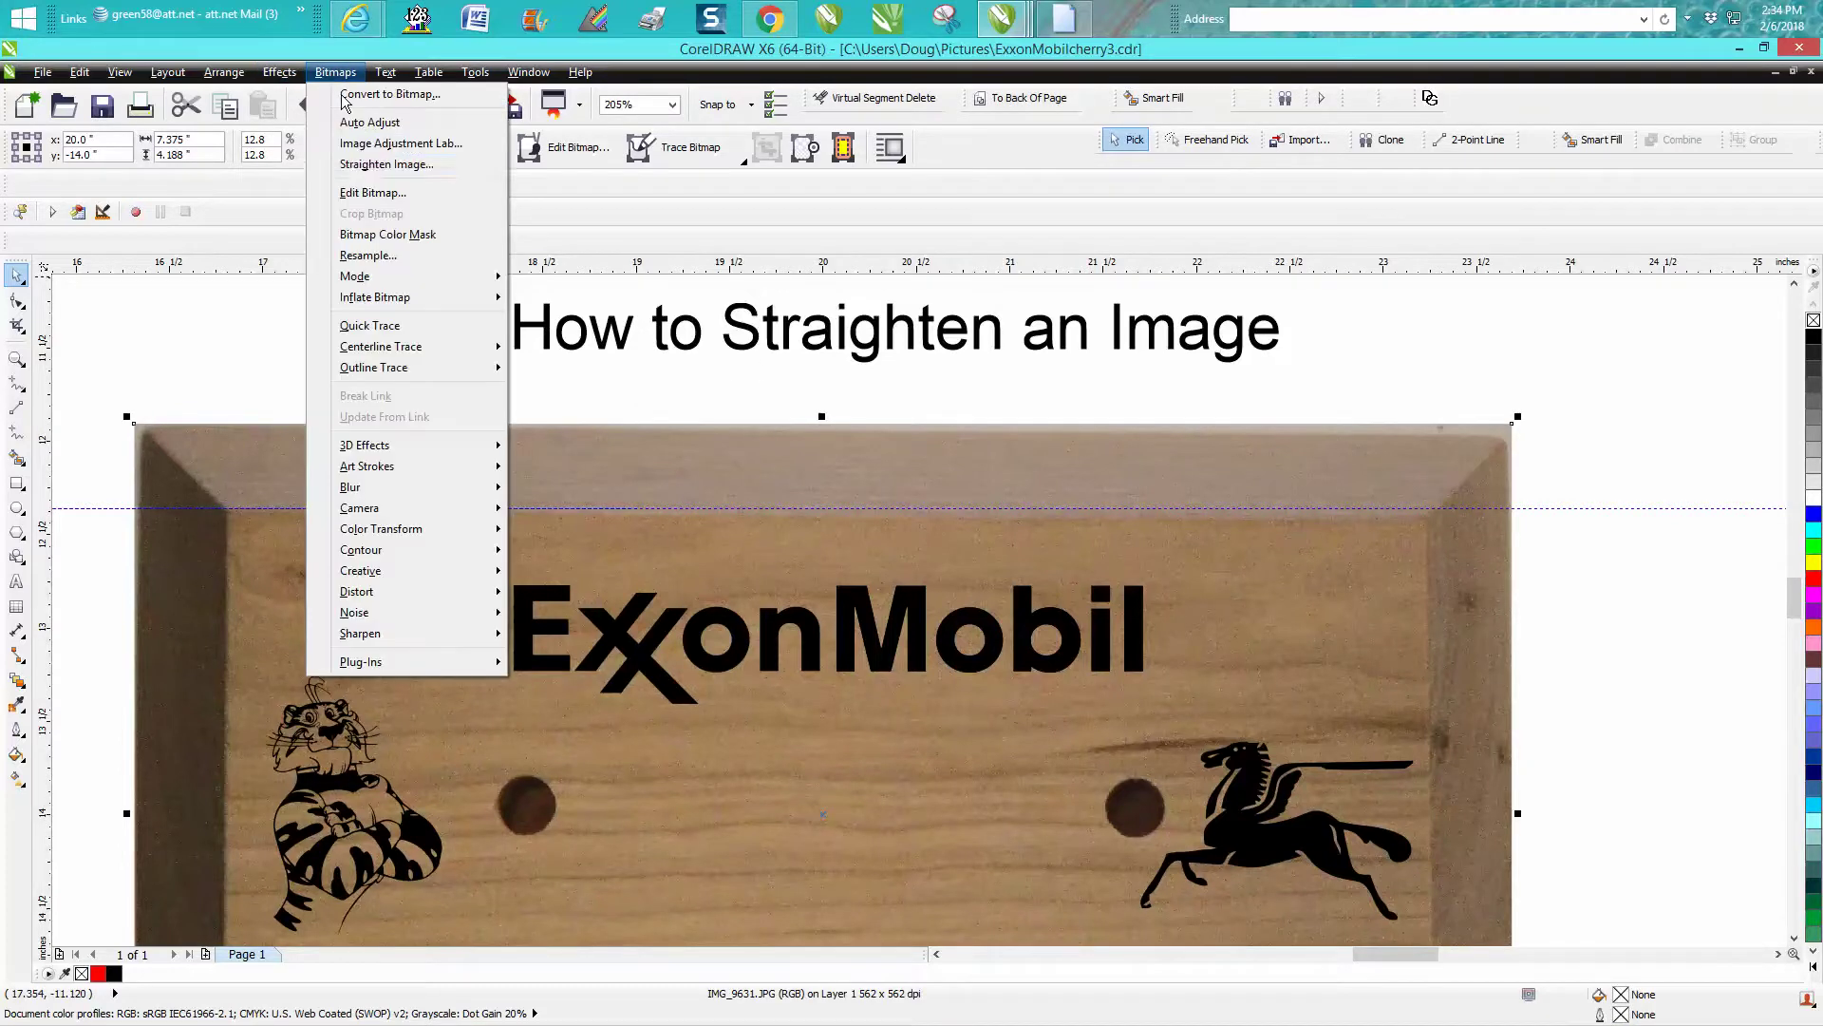
click(367, 167)
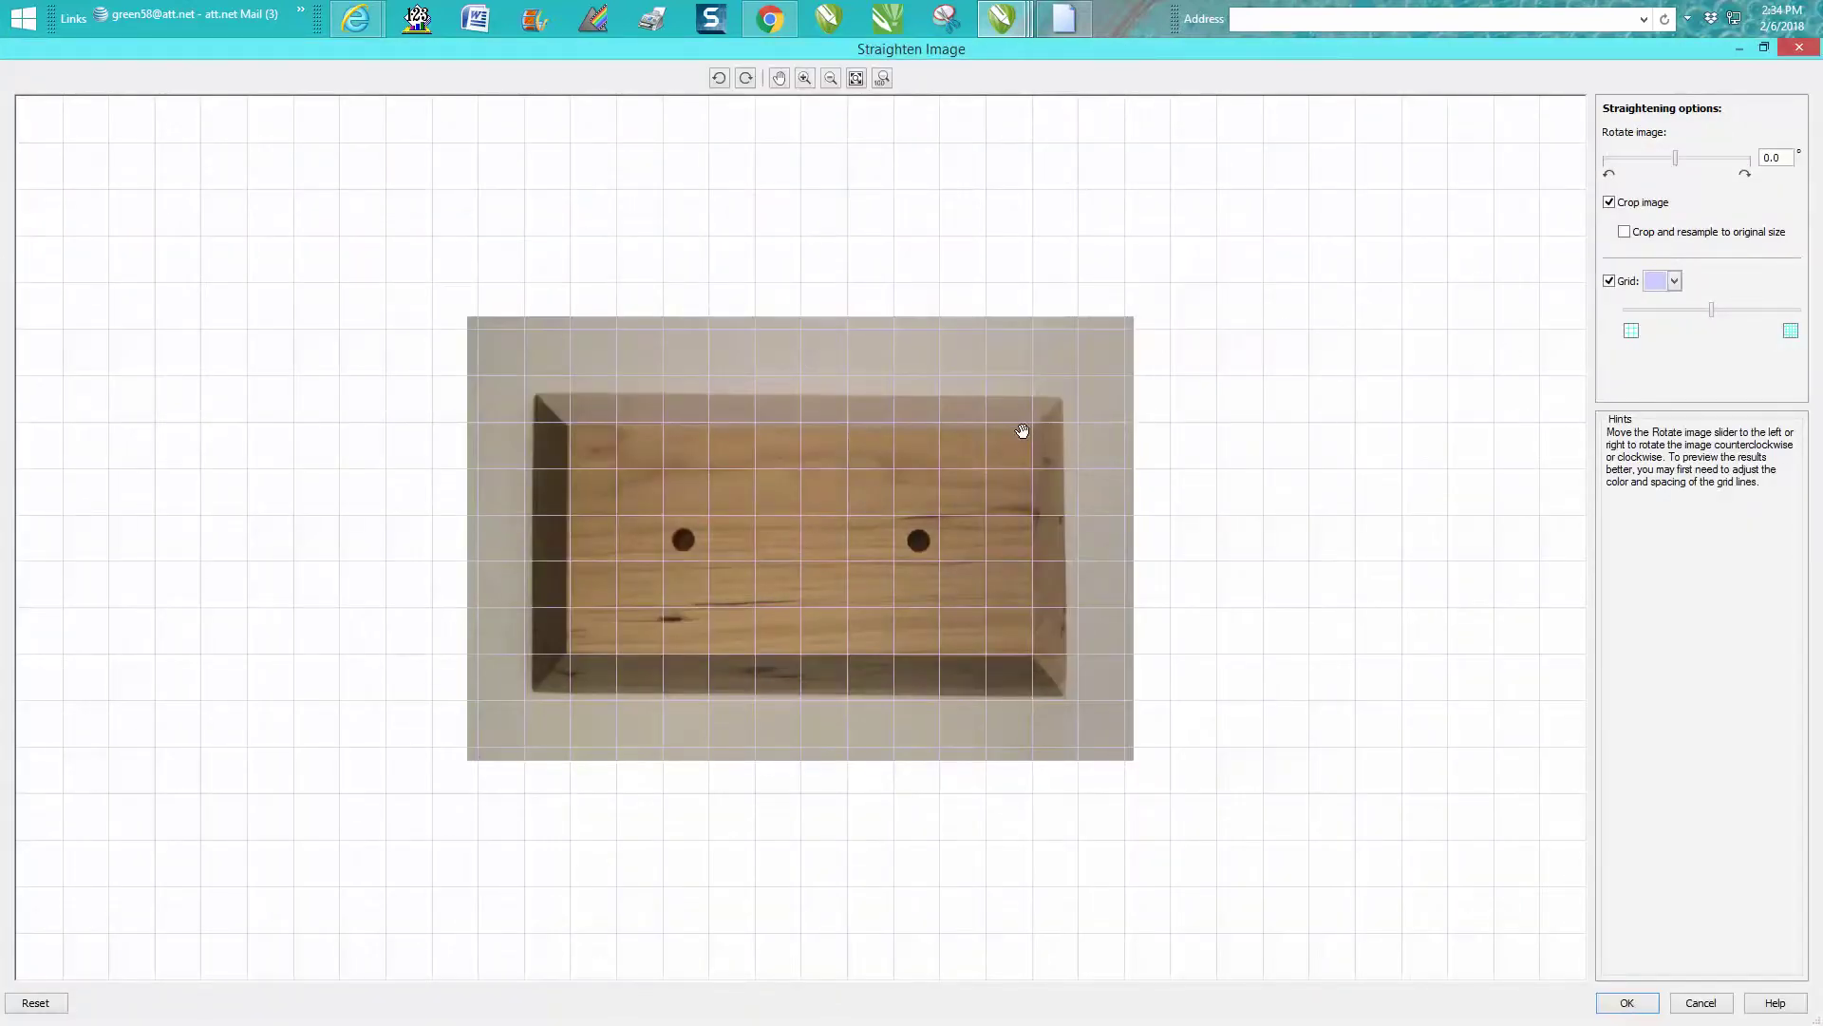
click(1674, 281)
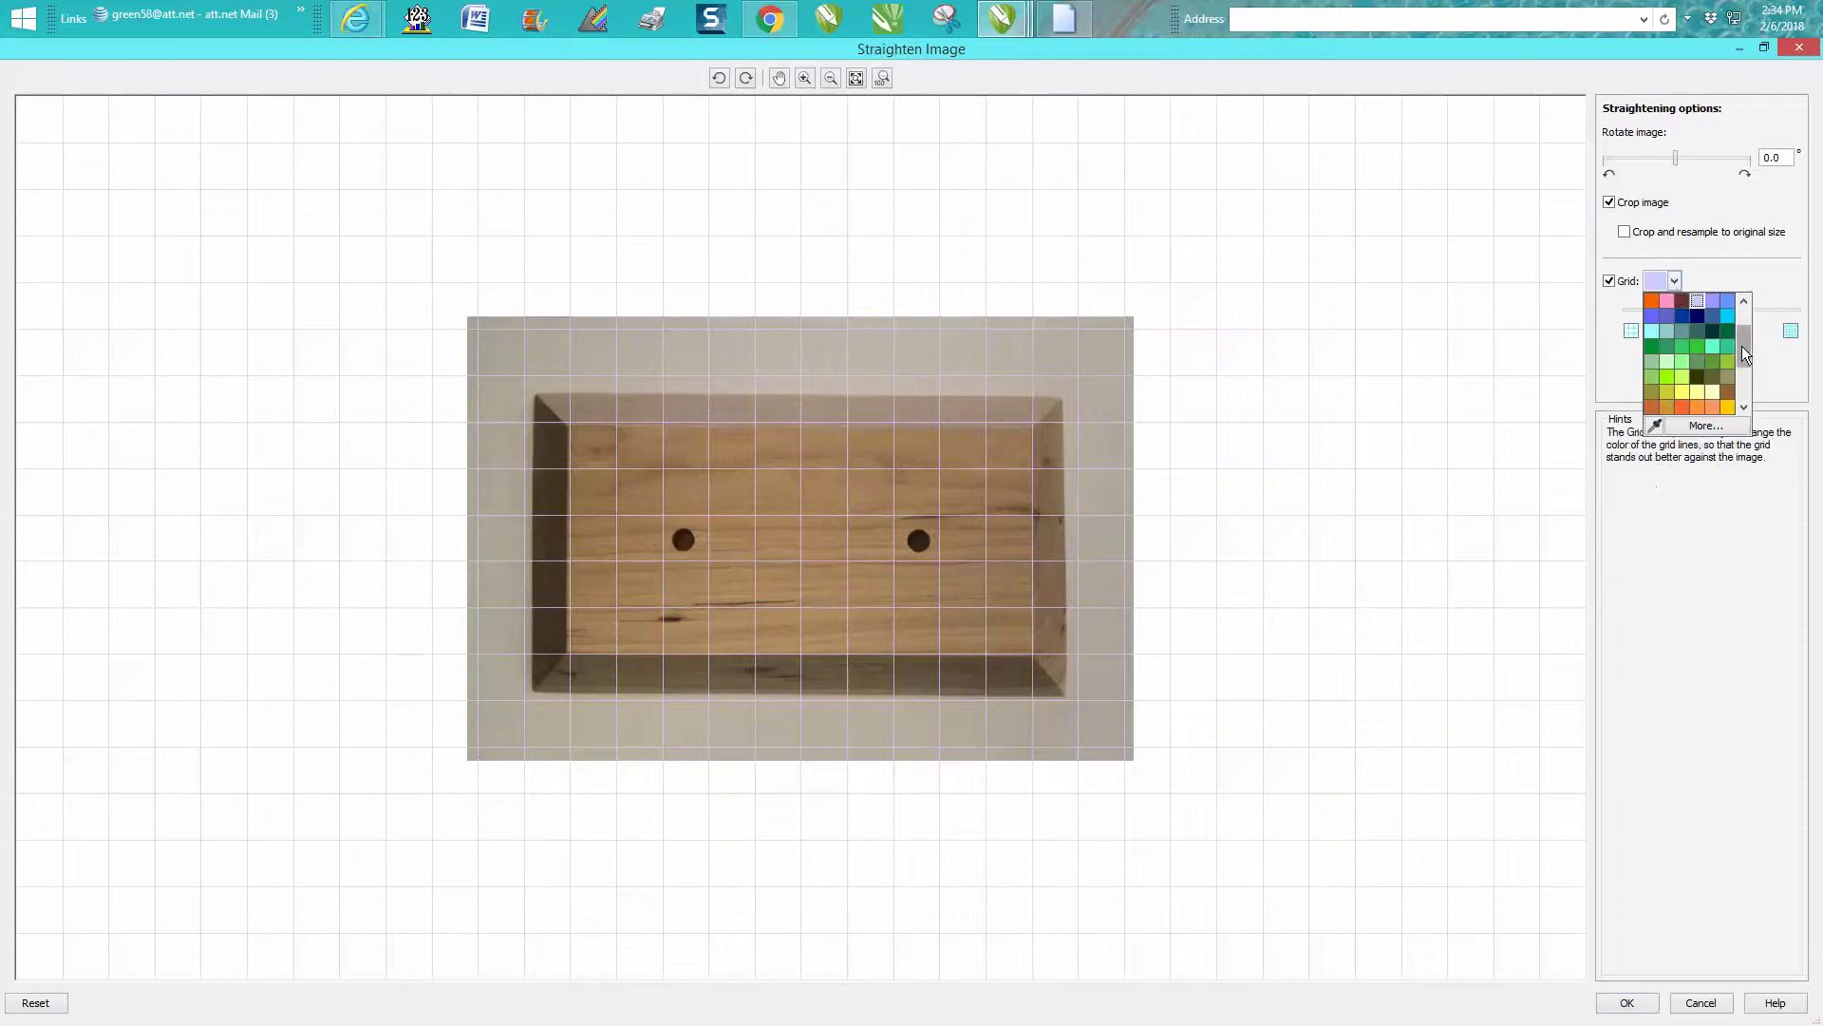
scroll(1742, 346, up, 2)
click(1651, 301)
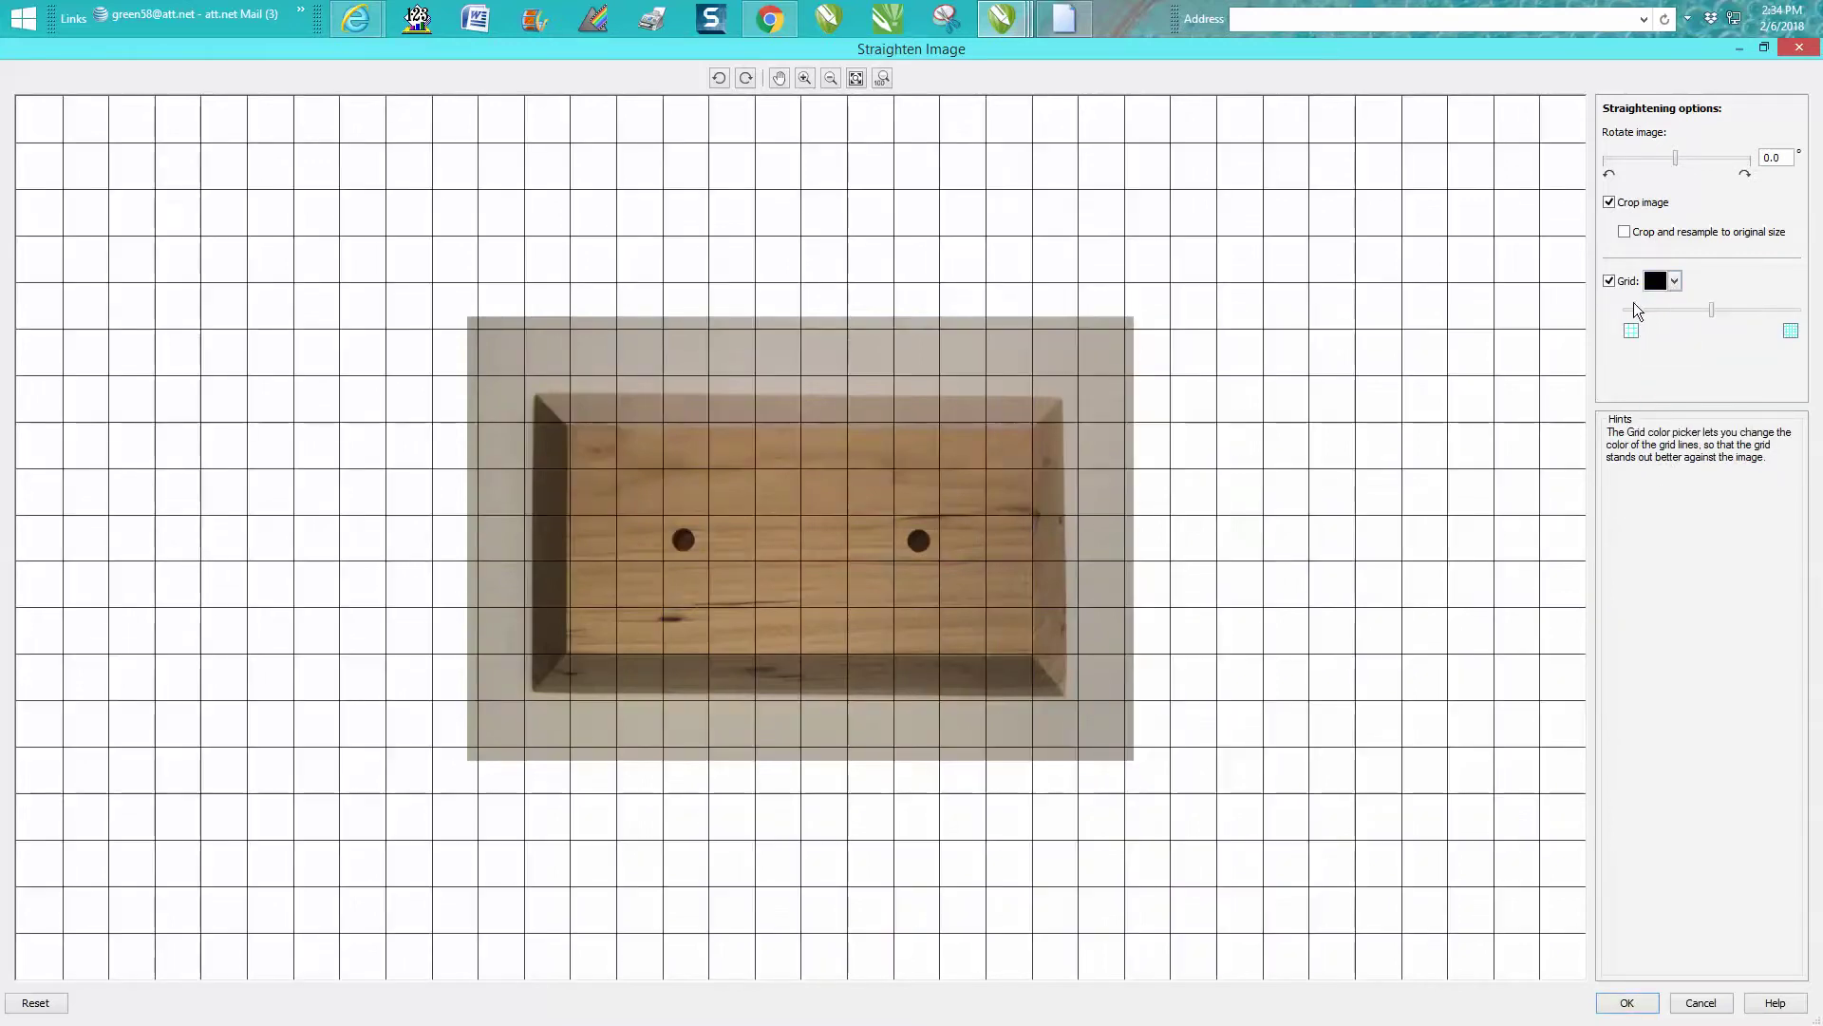
click(804, 78)
click(1119, 522)
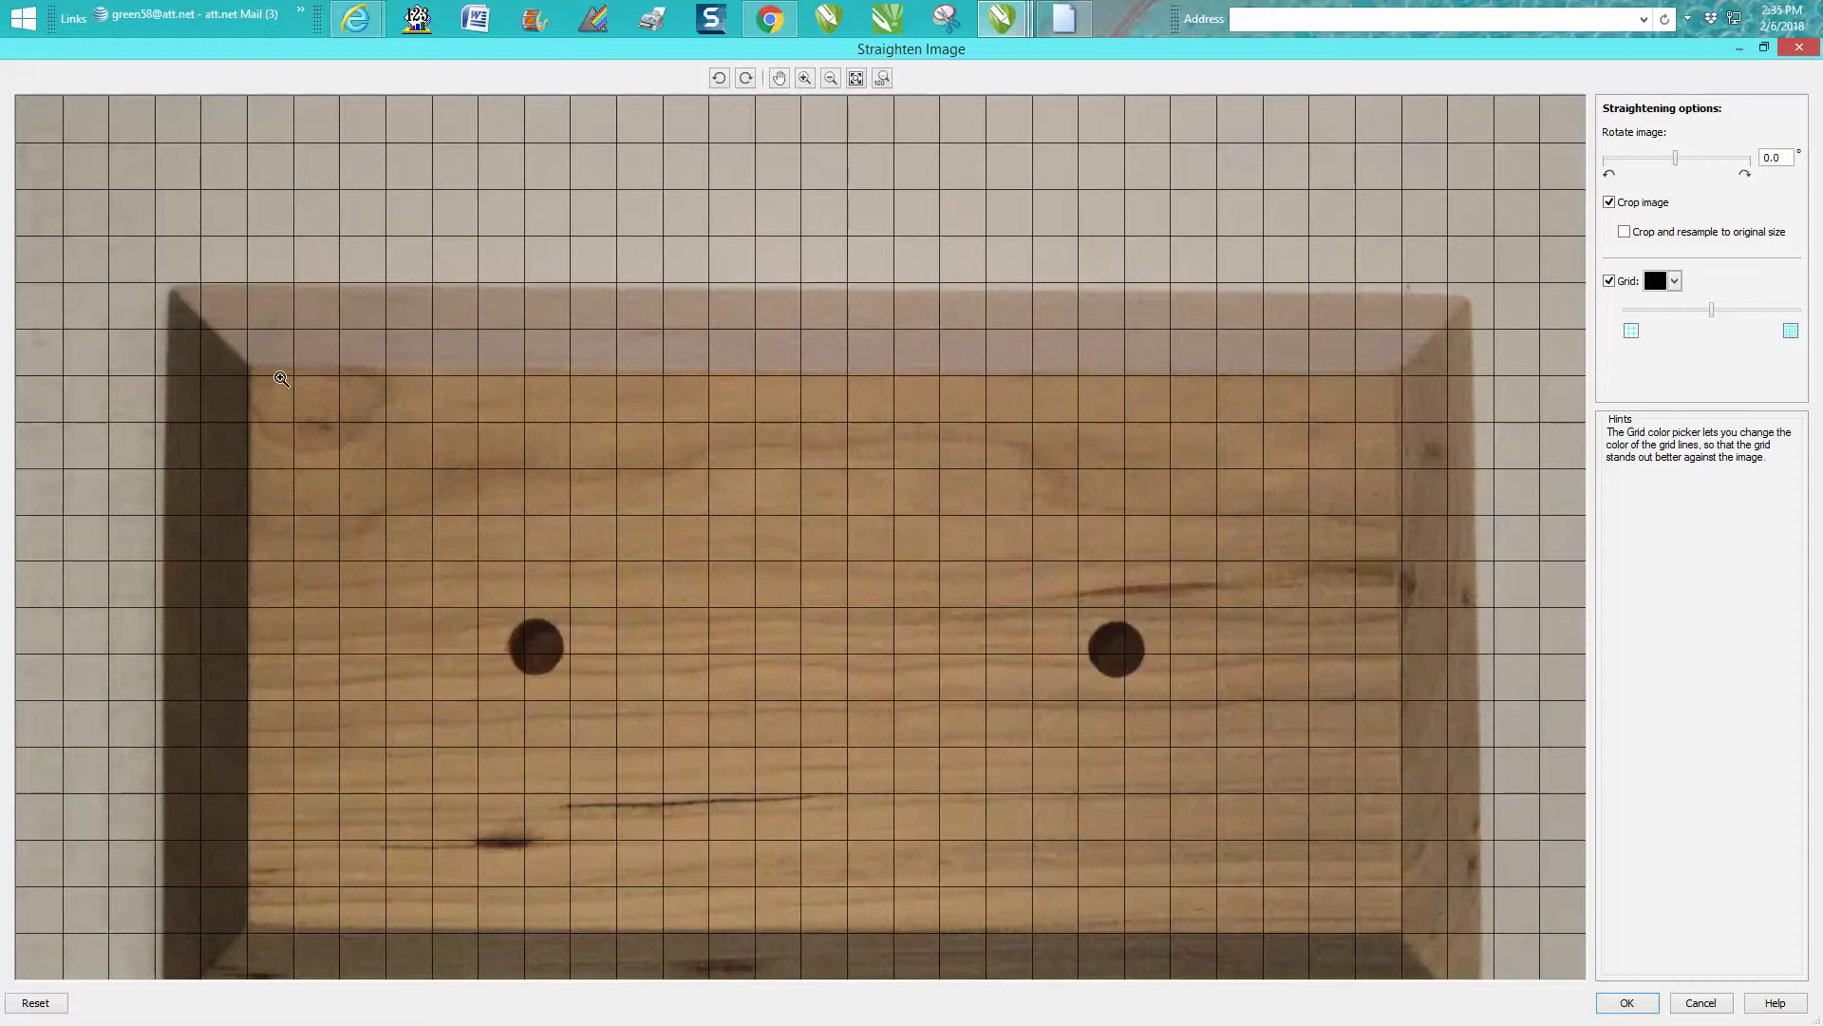
Step: Pan the preview slightly and turn off Crop image
click(779, 78)
drag(325, 406, 329, 412)
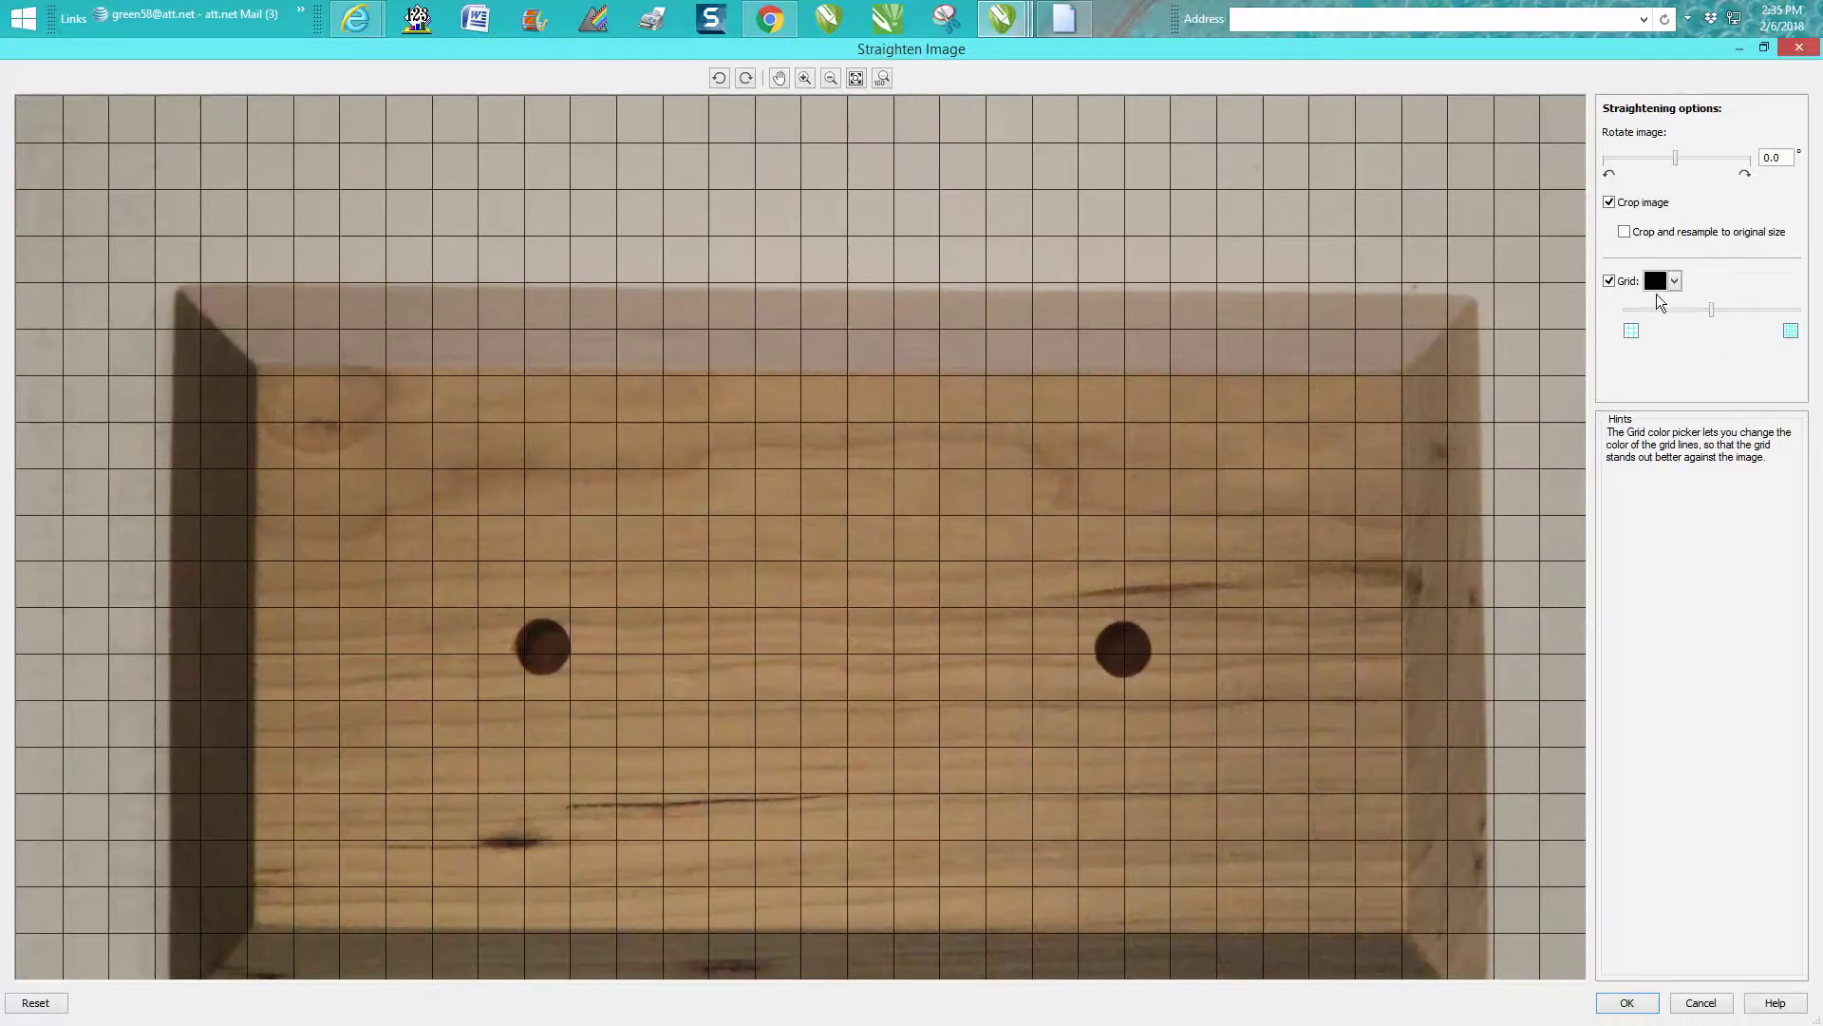
click(1610, 201)
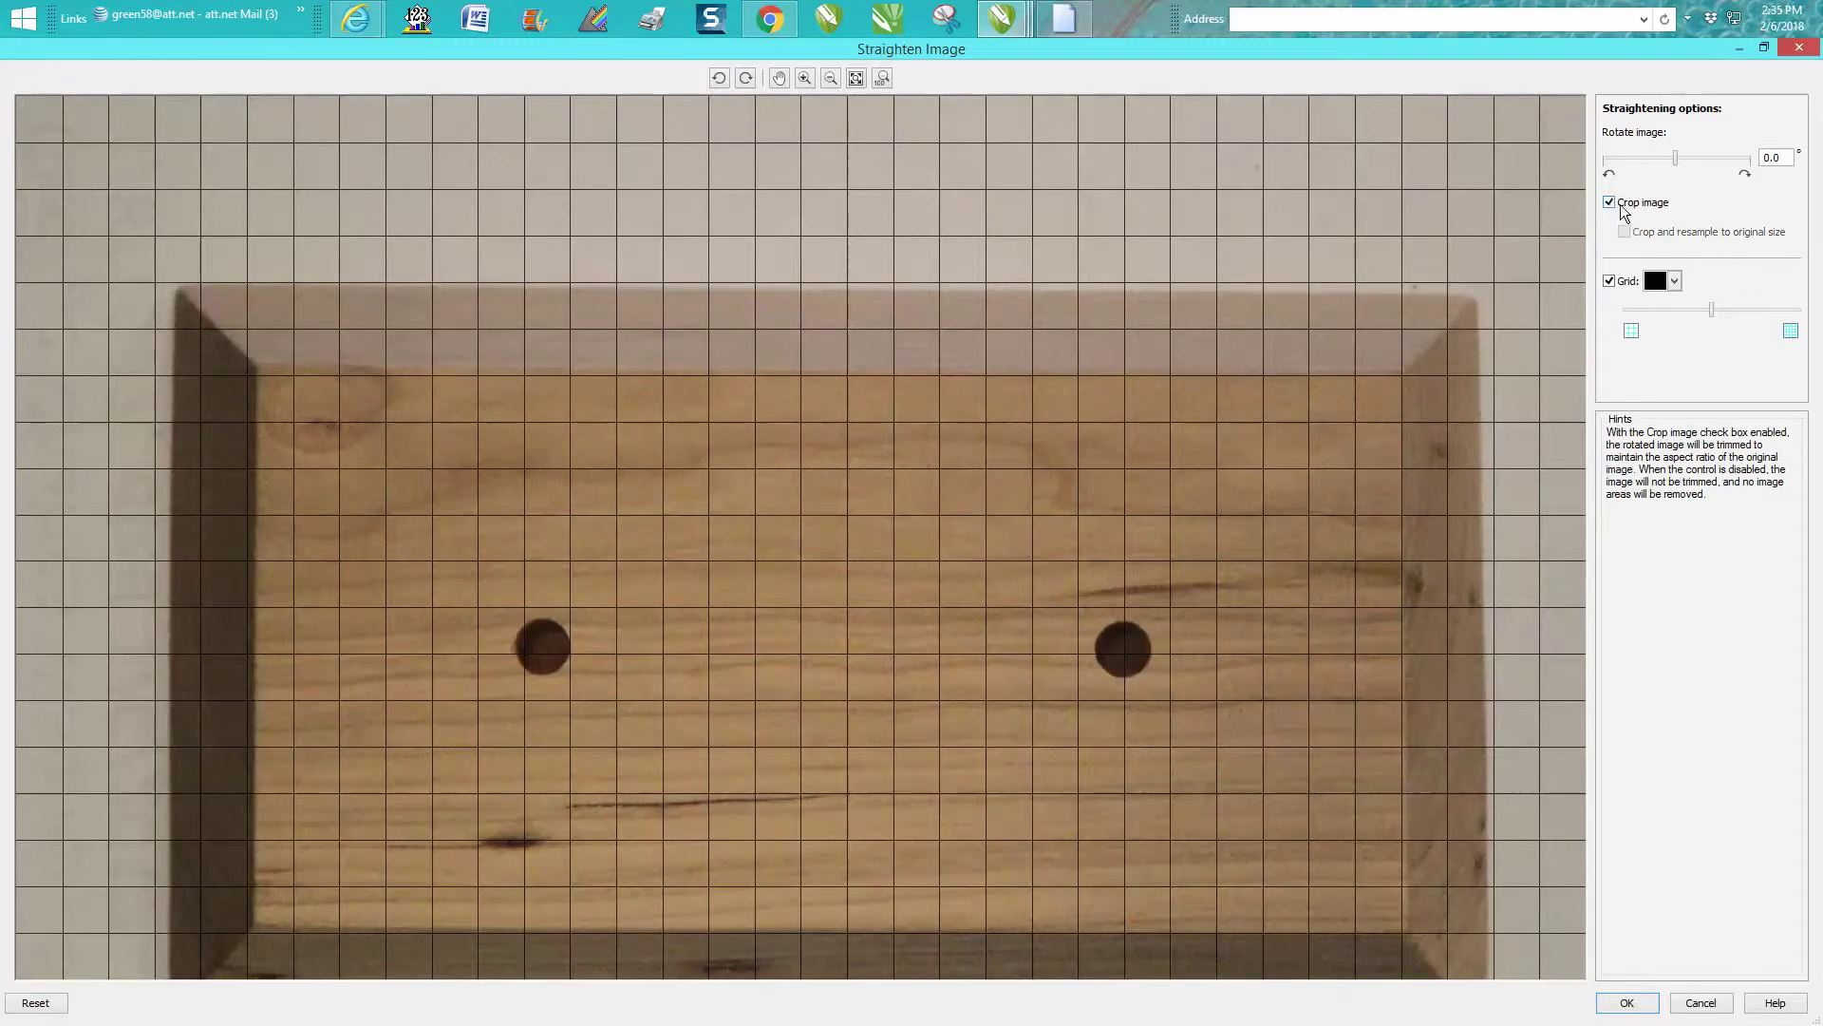
click(1610, 200)
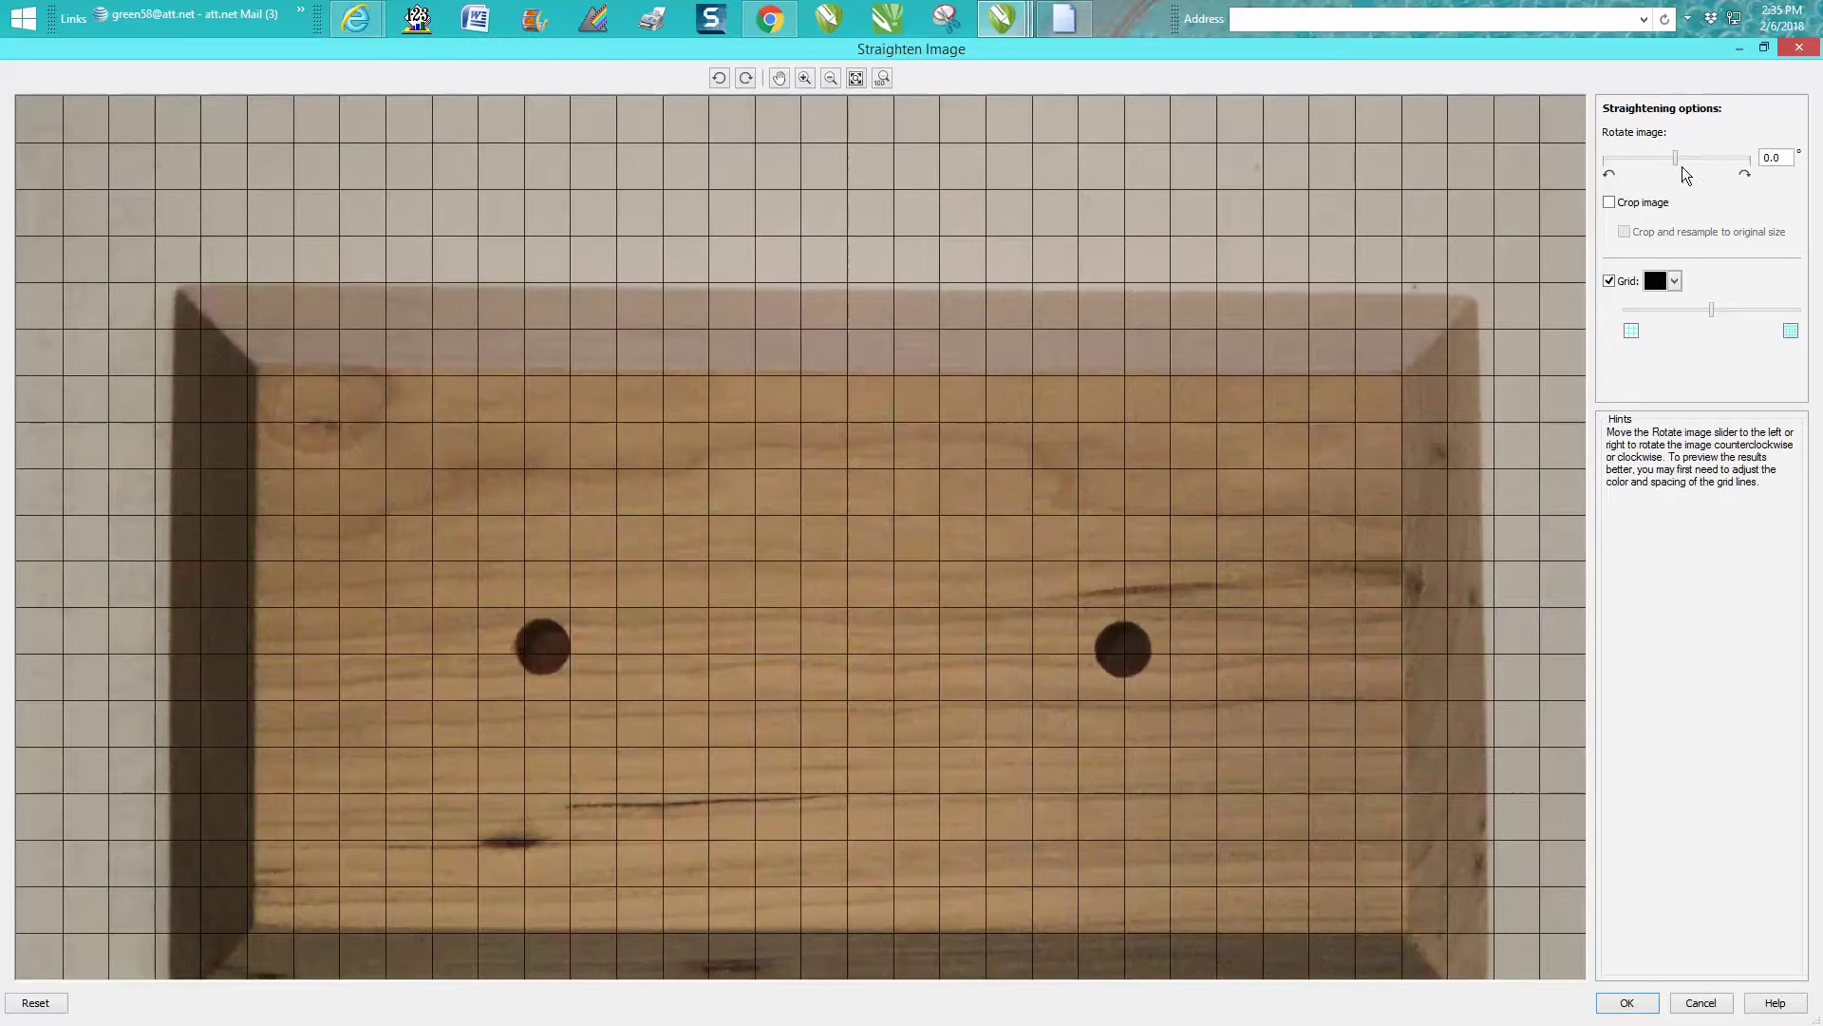
Step: Test rotations of about 0.7° and 1.3° against the grid, returning to 0.7°
drag(1677, 163, 1678, 163)
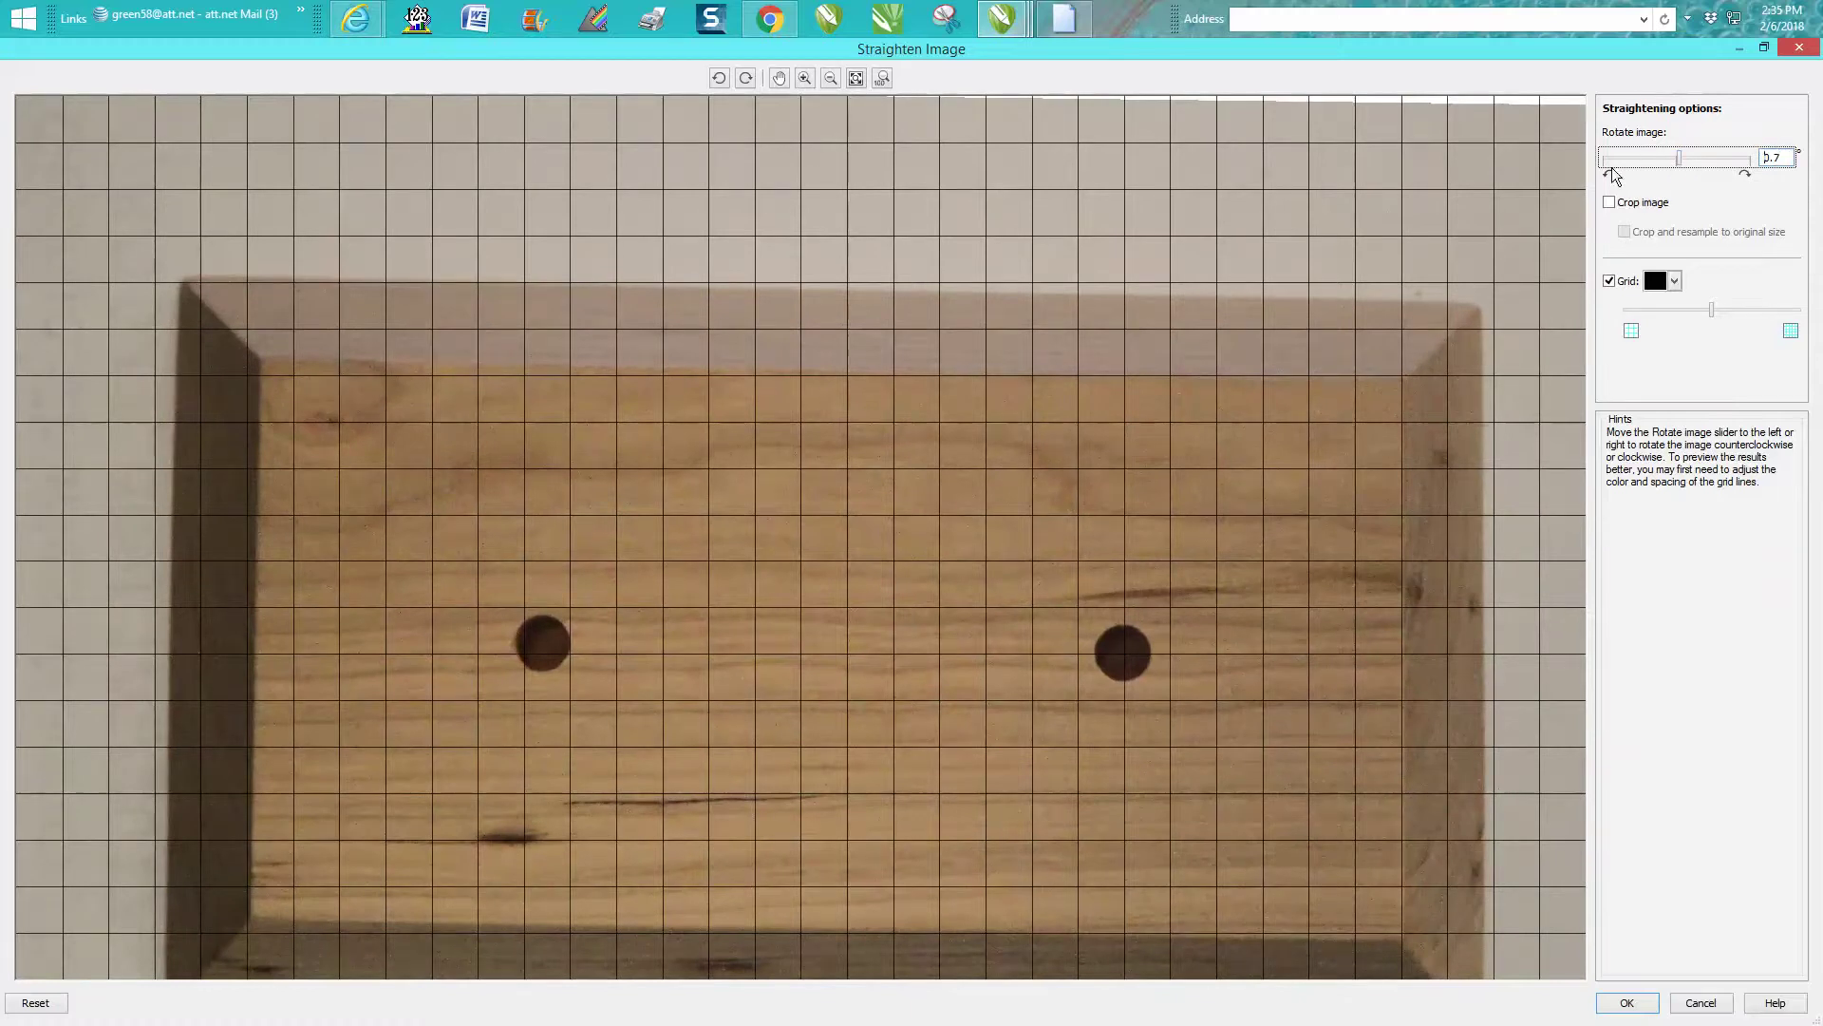
click(1684, 162)
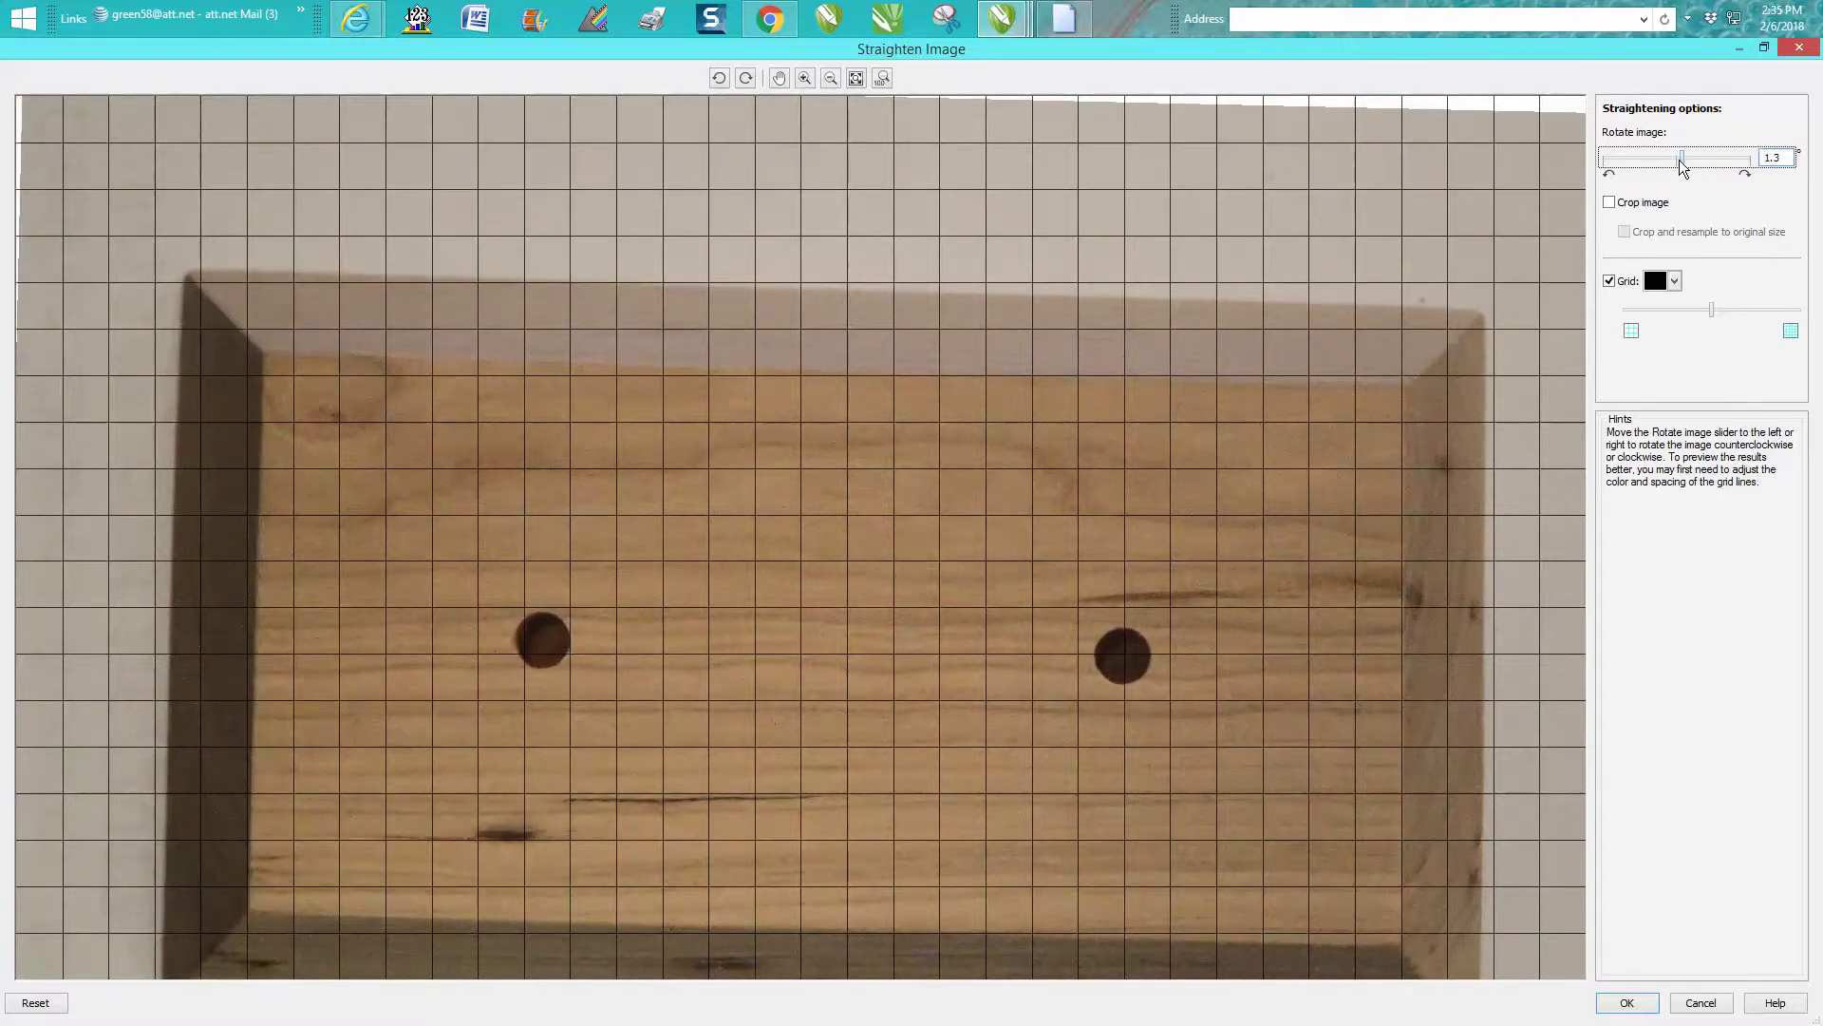
click(1674, 162)
Step: Try Rotate image values of 0.9°, 0°, 1°, -0.1° and -0.2° in the preview
key(Right)
key(Right)
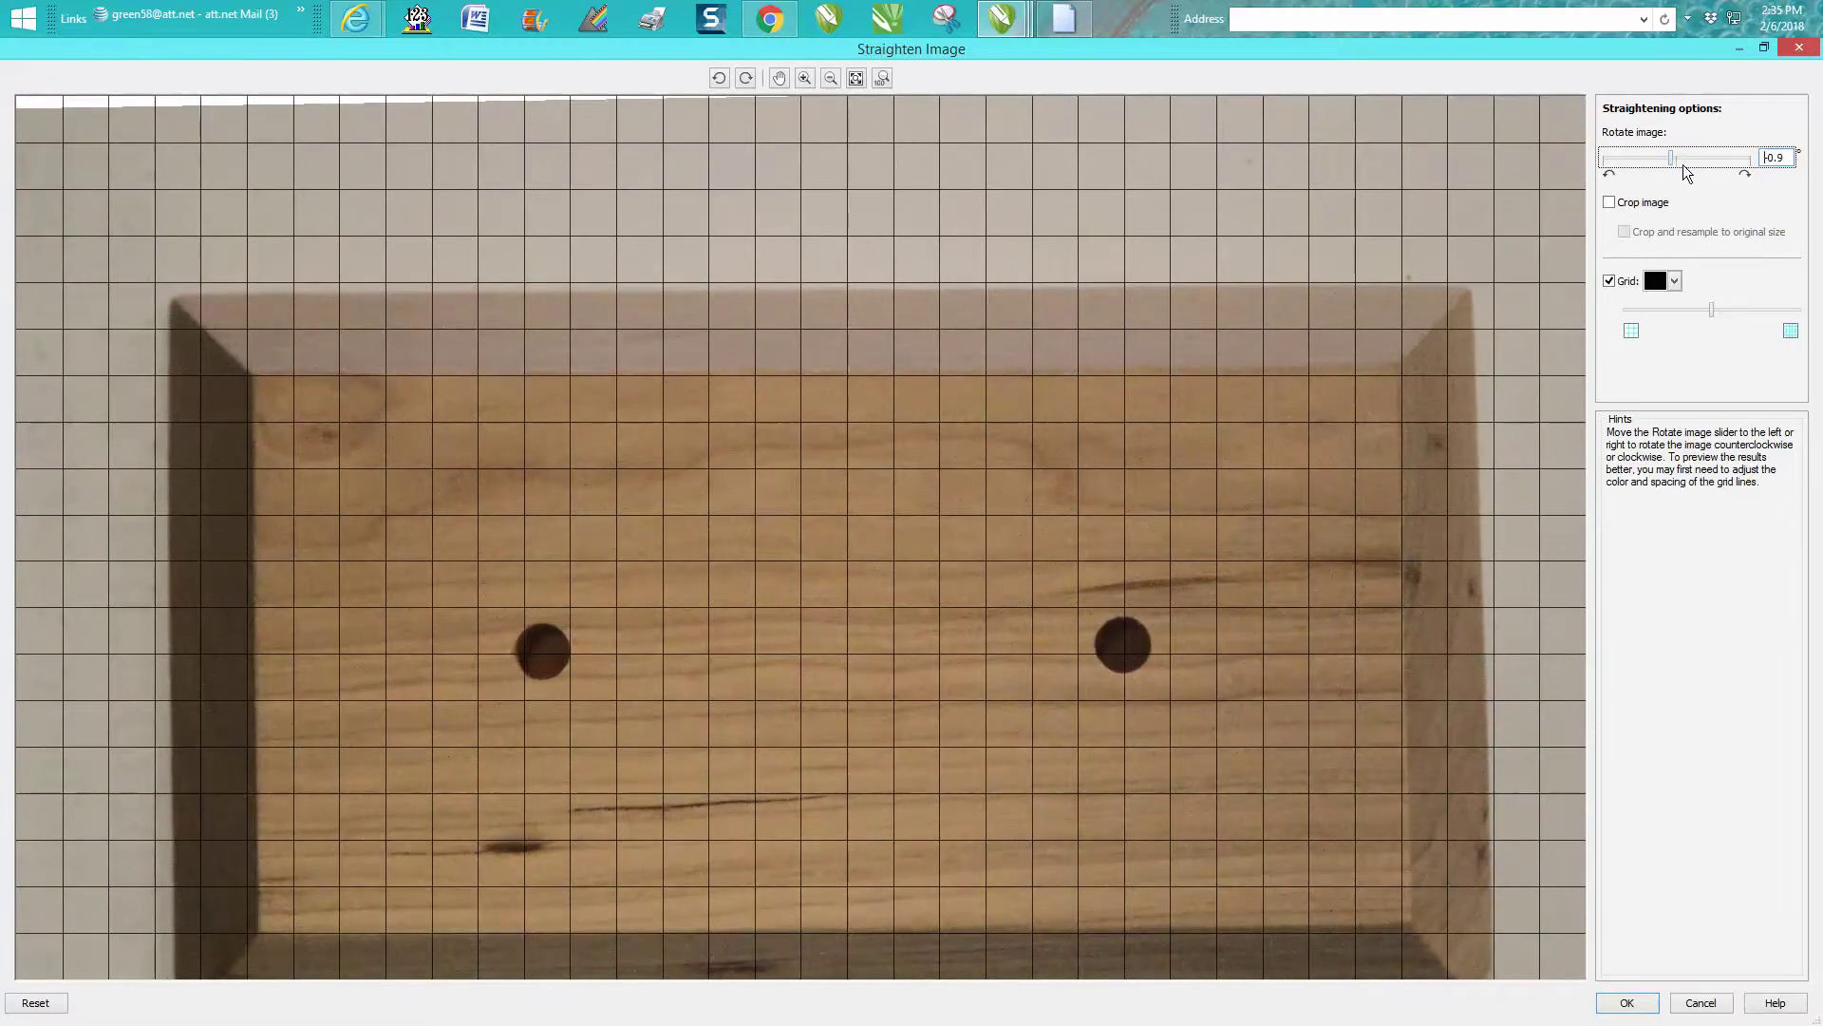
double_click(1774, 157)
text(0)
key(Tab)
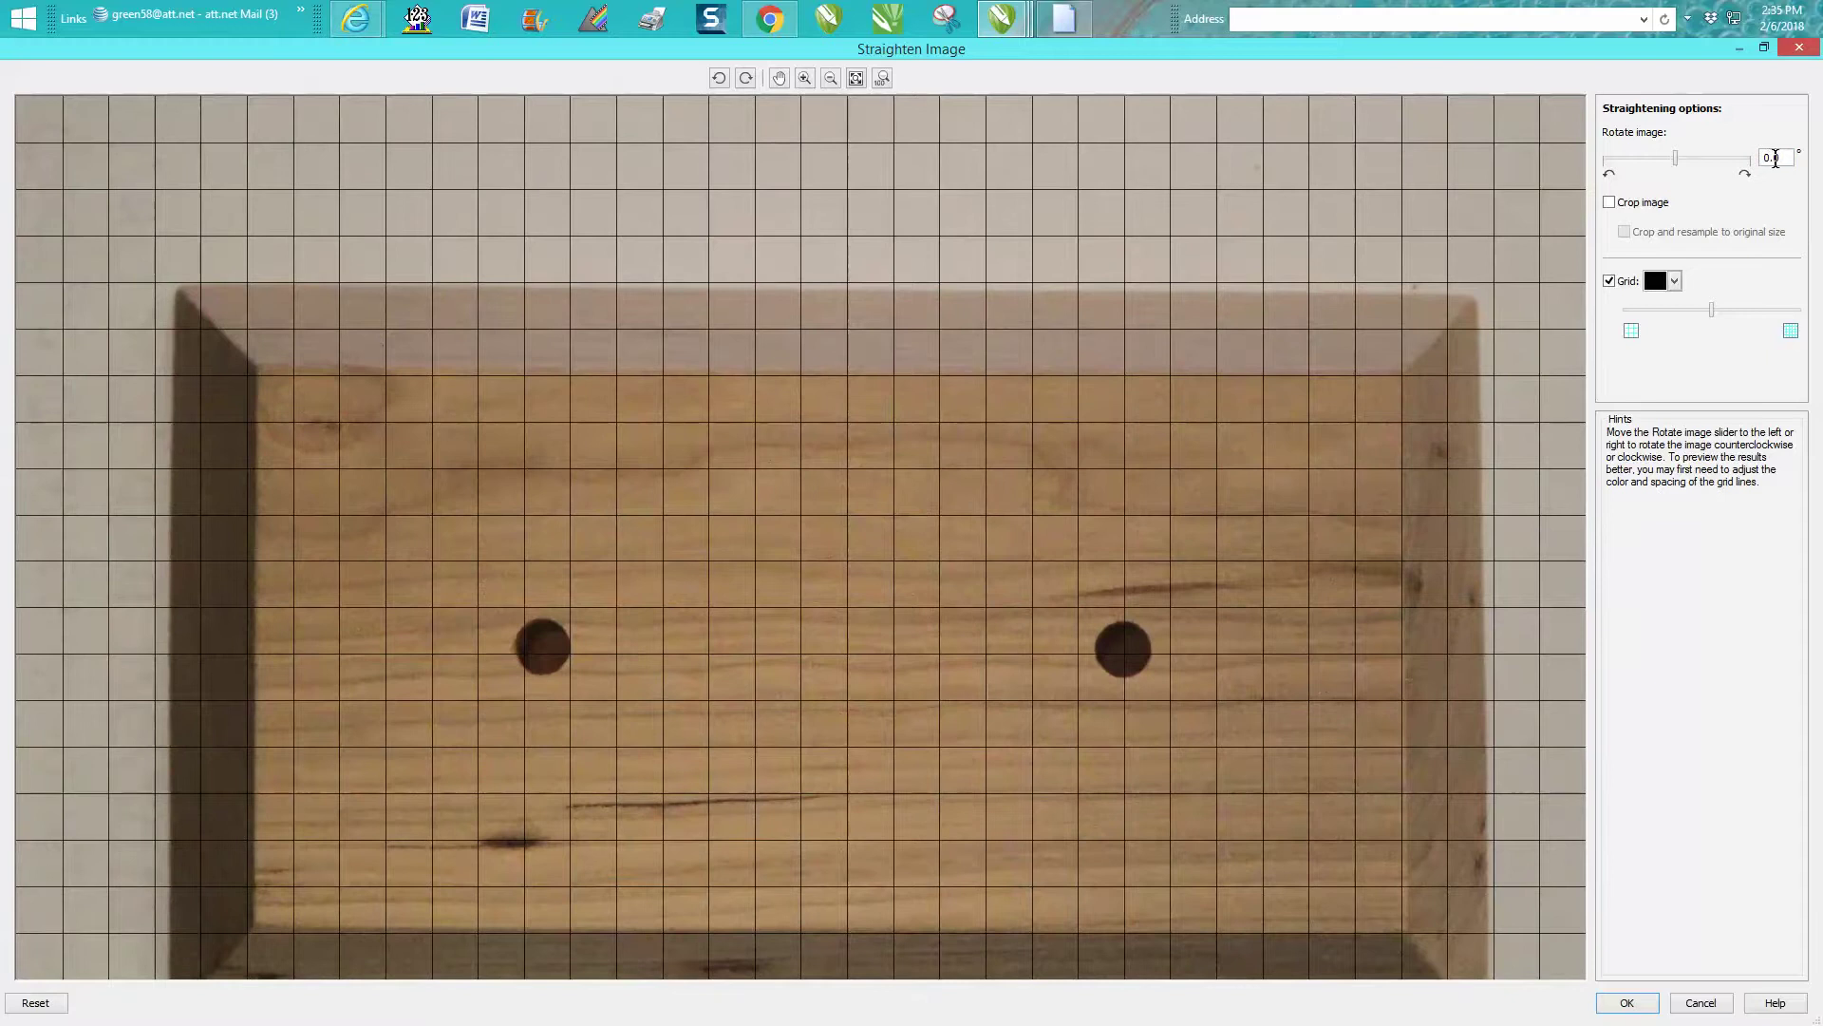
click(1673, 154)
text(1)
key(Tab)
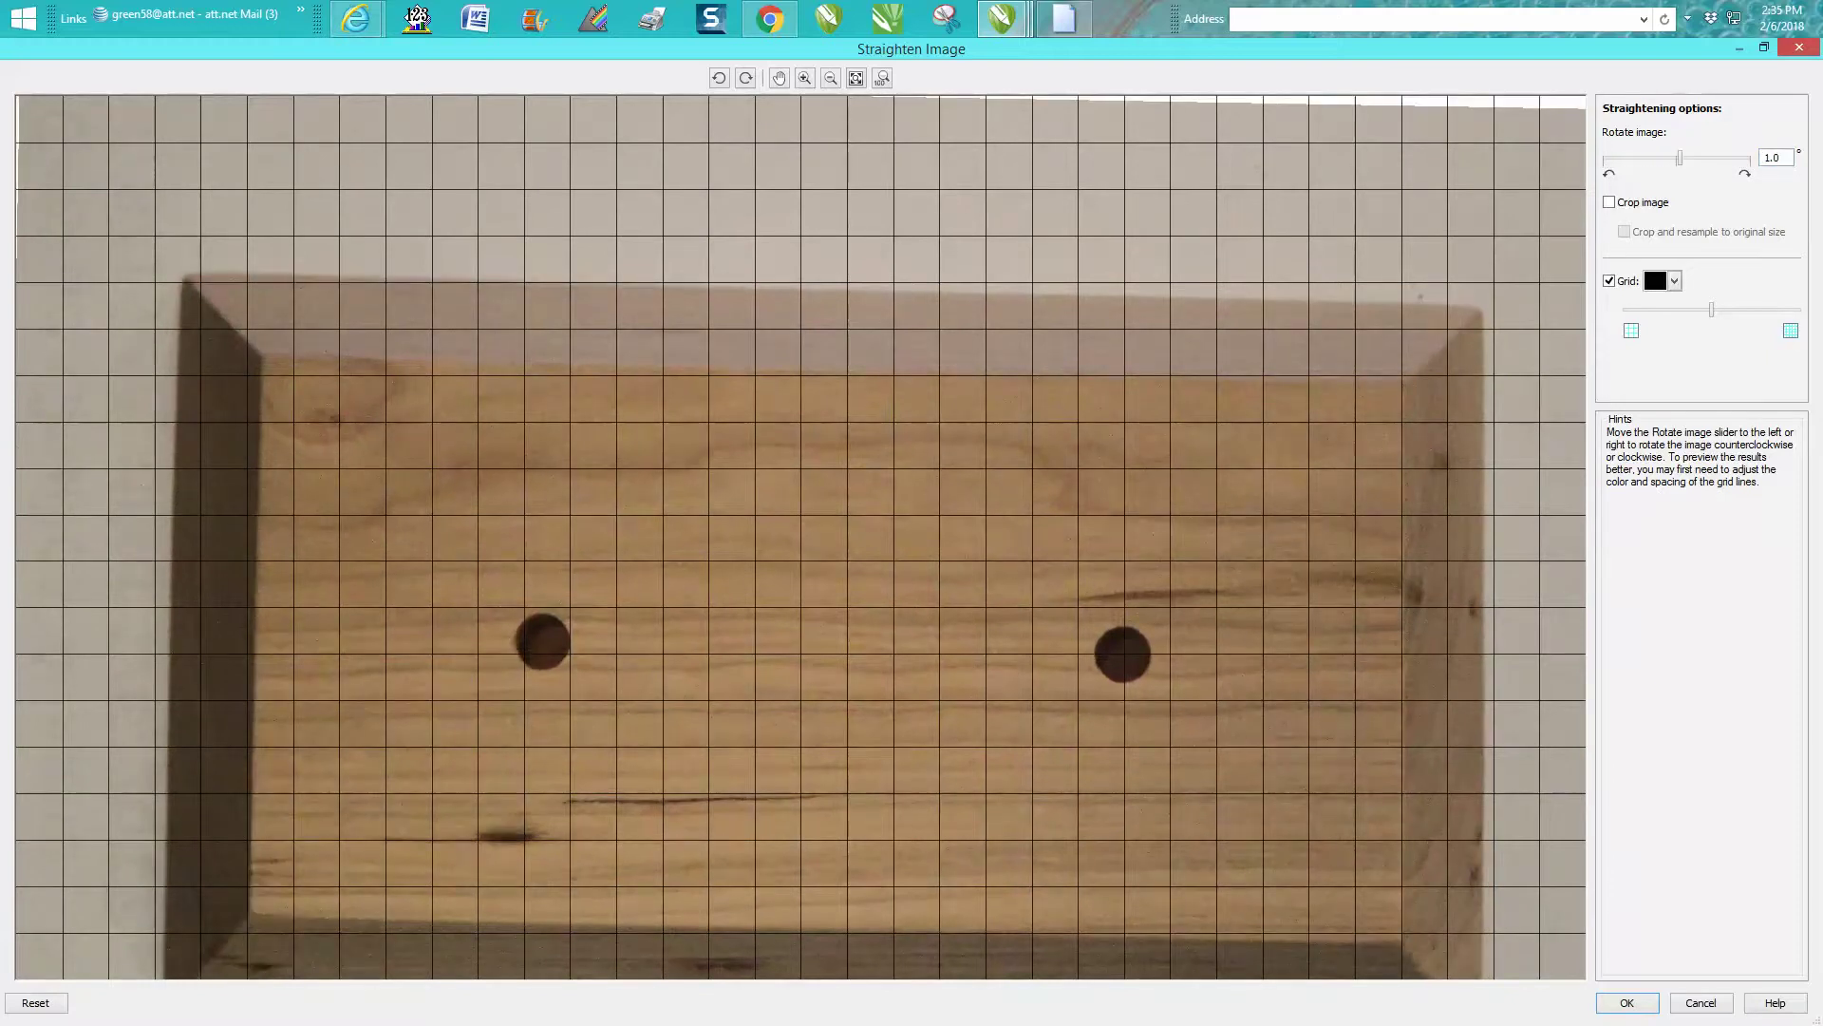
click(1743, 163)
text(-0)
text(.1)
key(Tab)
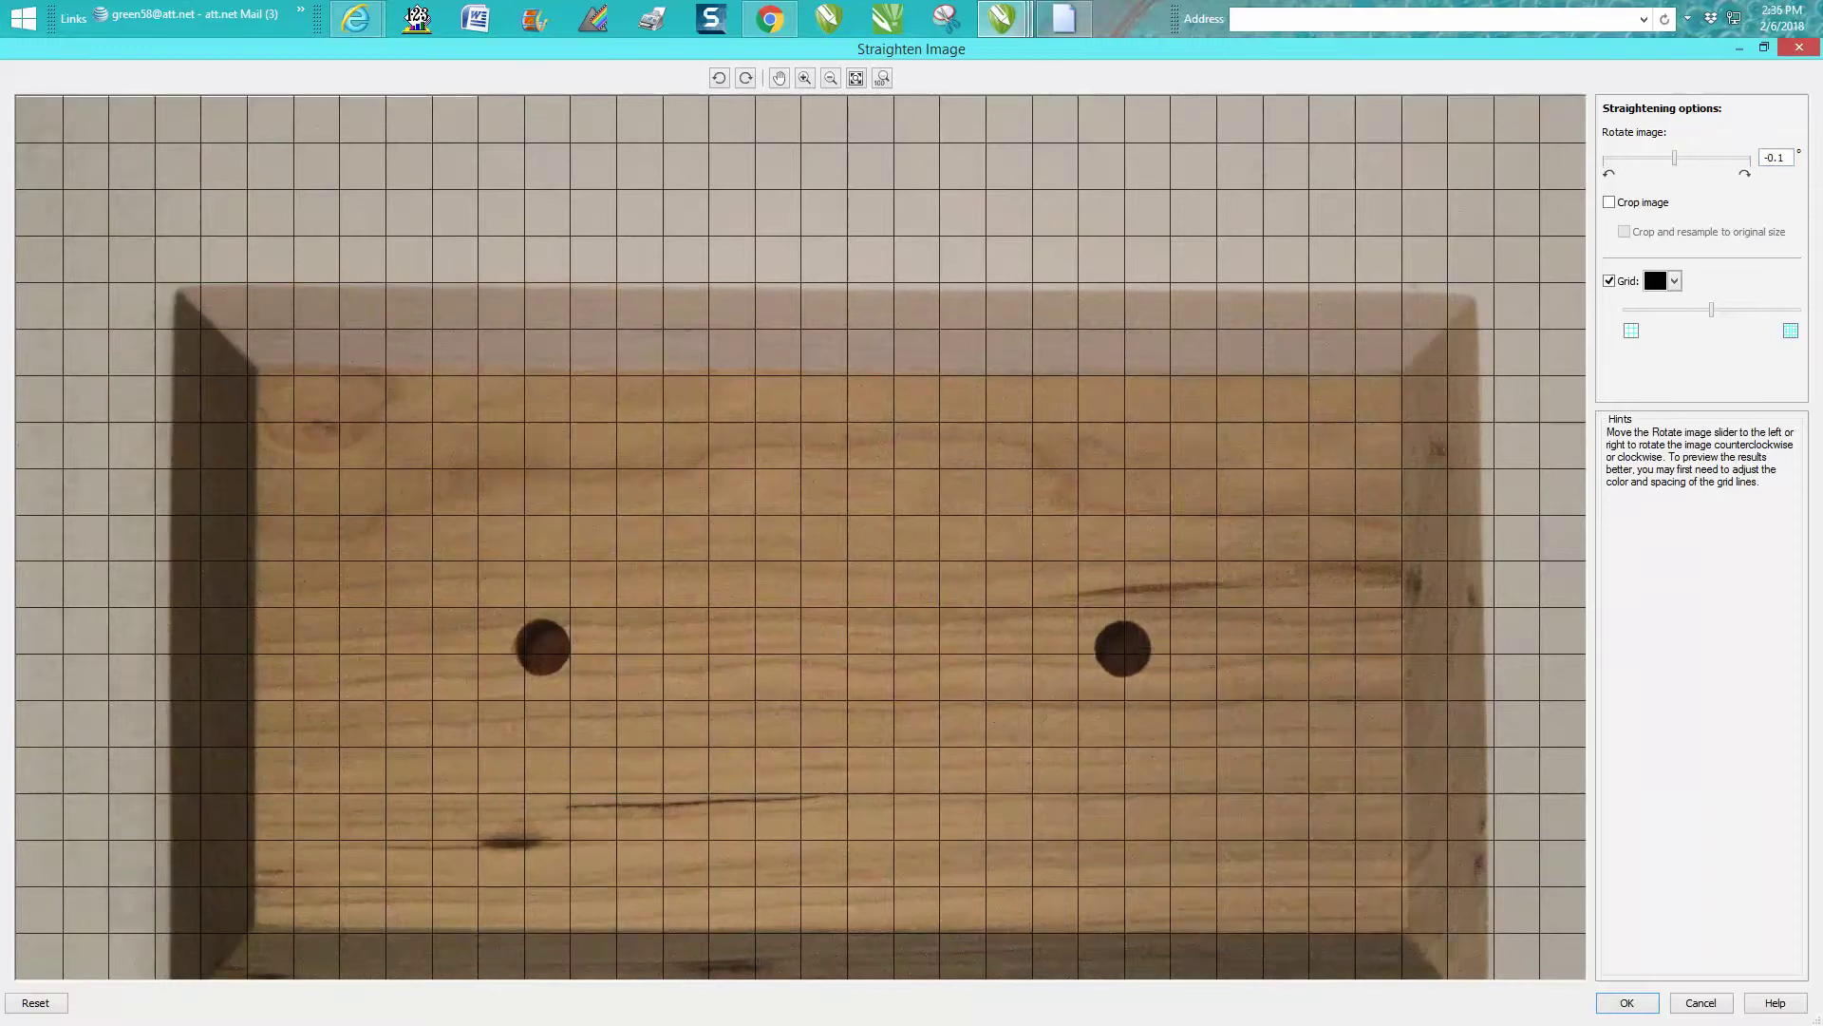
click(1653, 165)
text(-)
key(Tab)
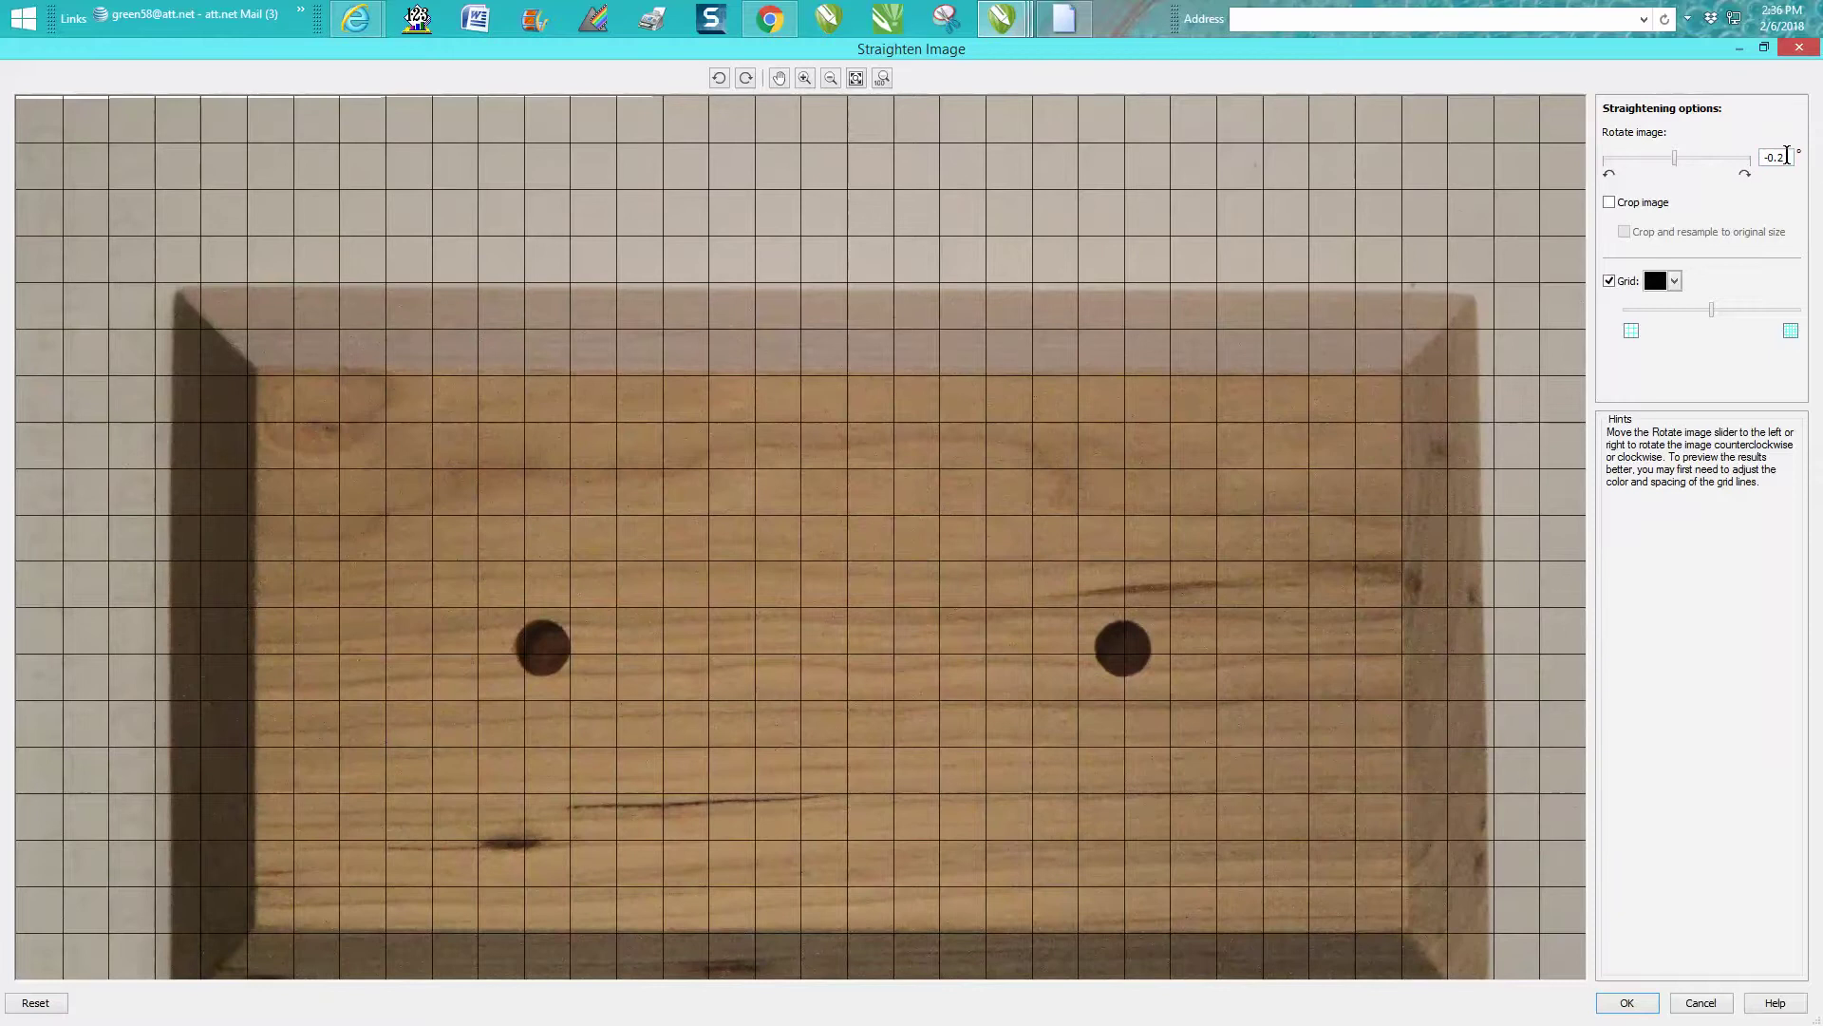
Step: Test -0.3° and -0.9° rotations, then settle on -0.5°
click(1748, 159)
text(-)
key(Tab)
click(1734, 162)
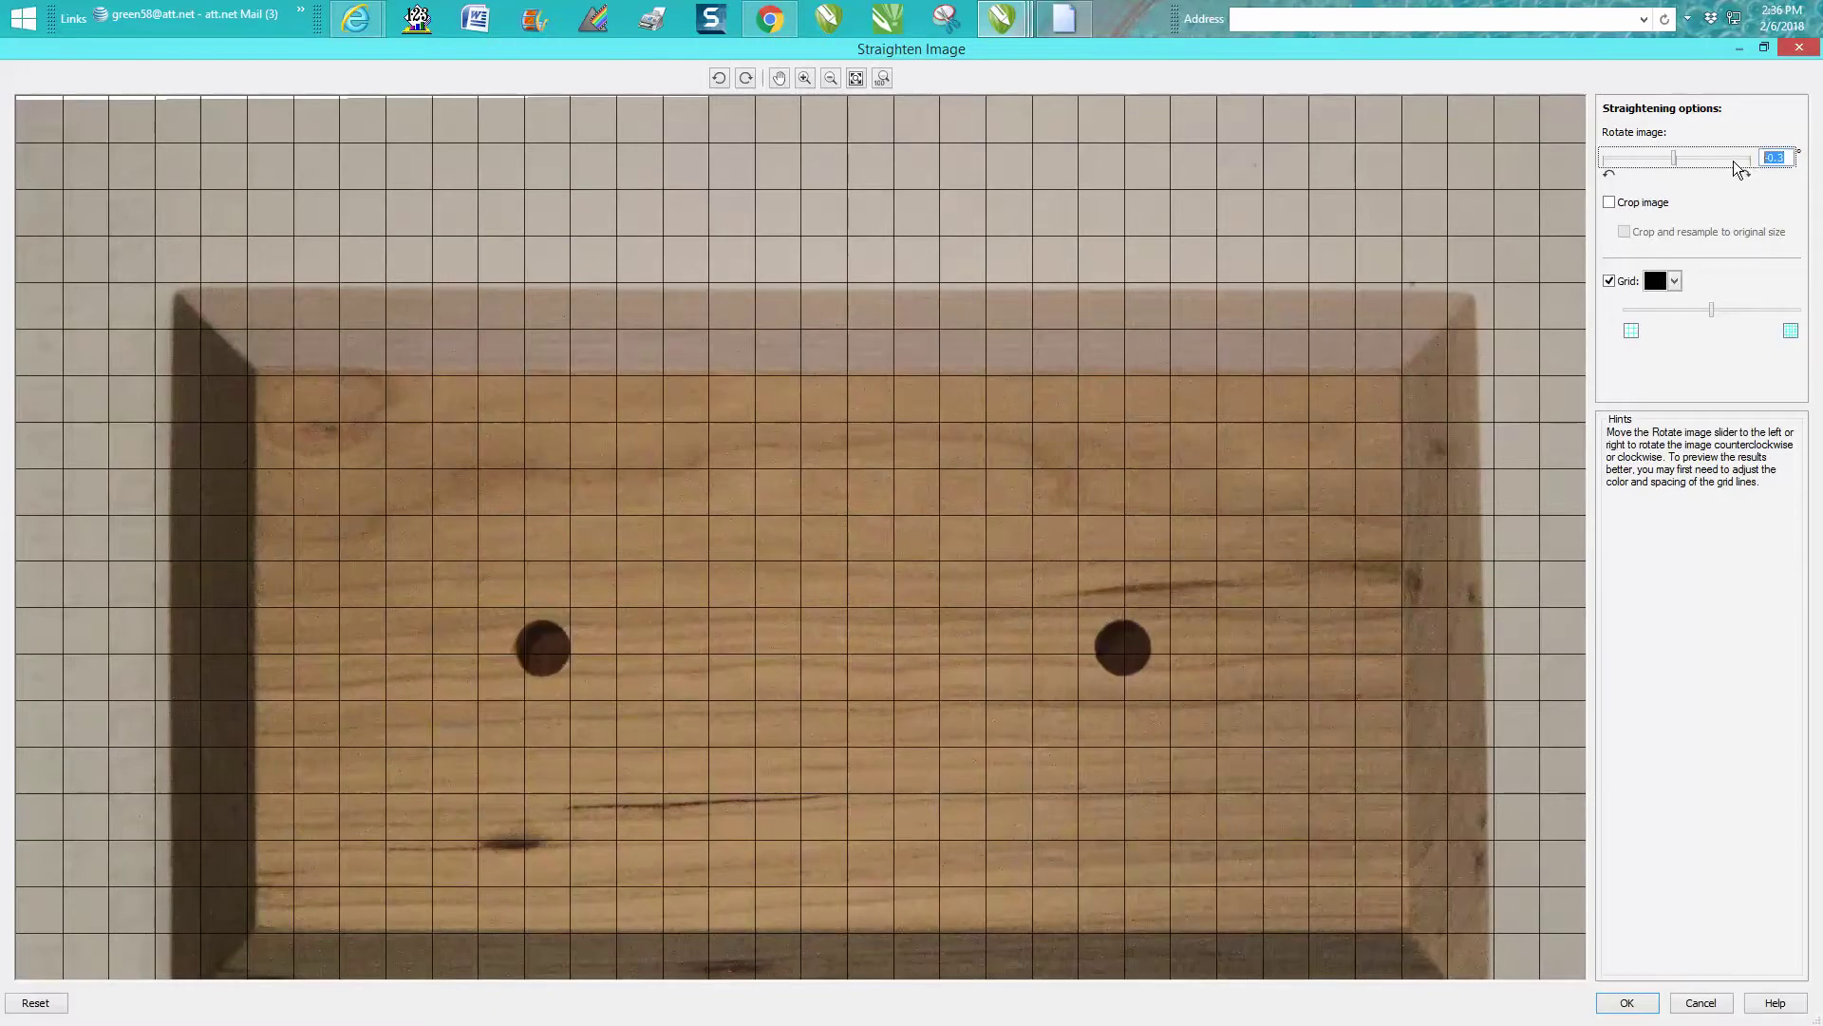
text(-0)
text(.9)
key(Tab)
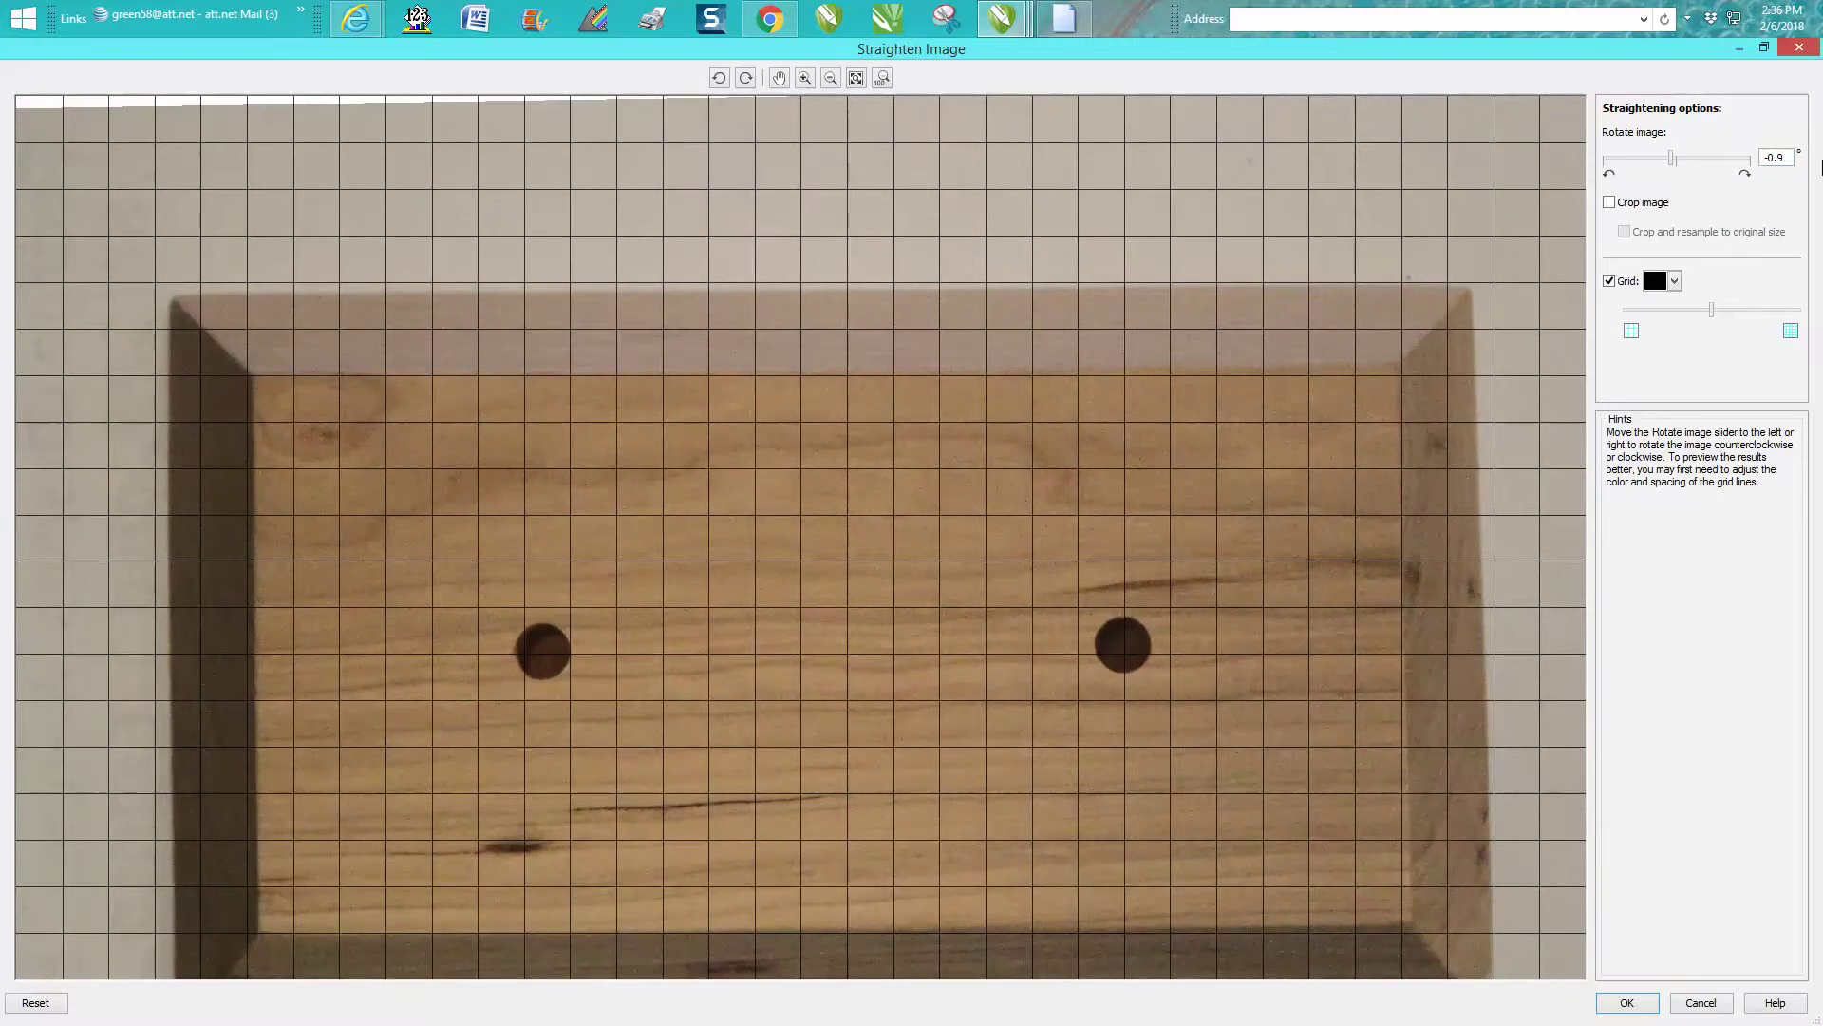
click(1717, 169)
key(BackSpace)
text(-0)
text(.5)
key(Tab)
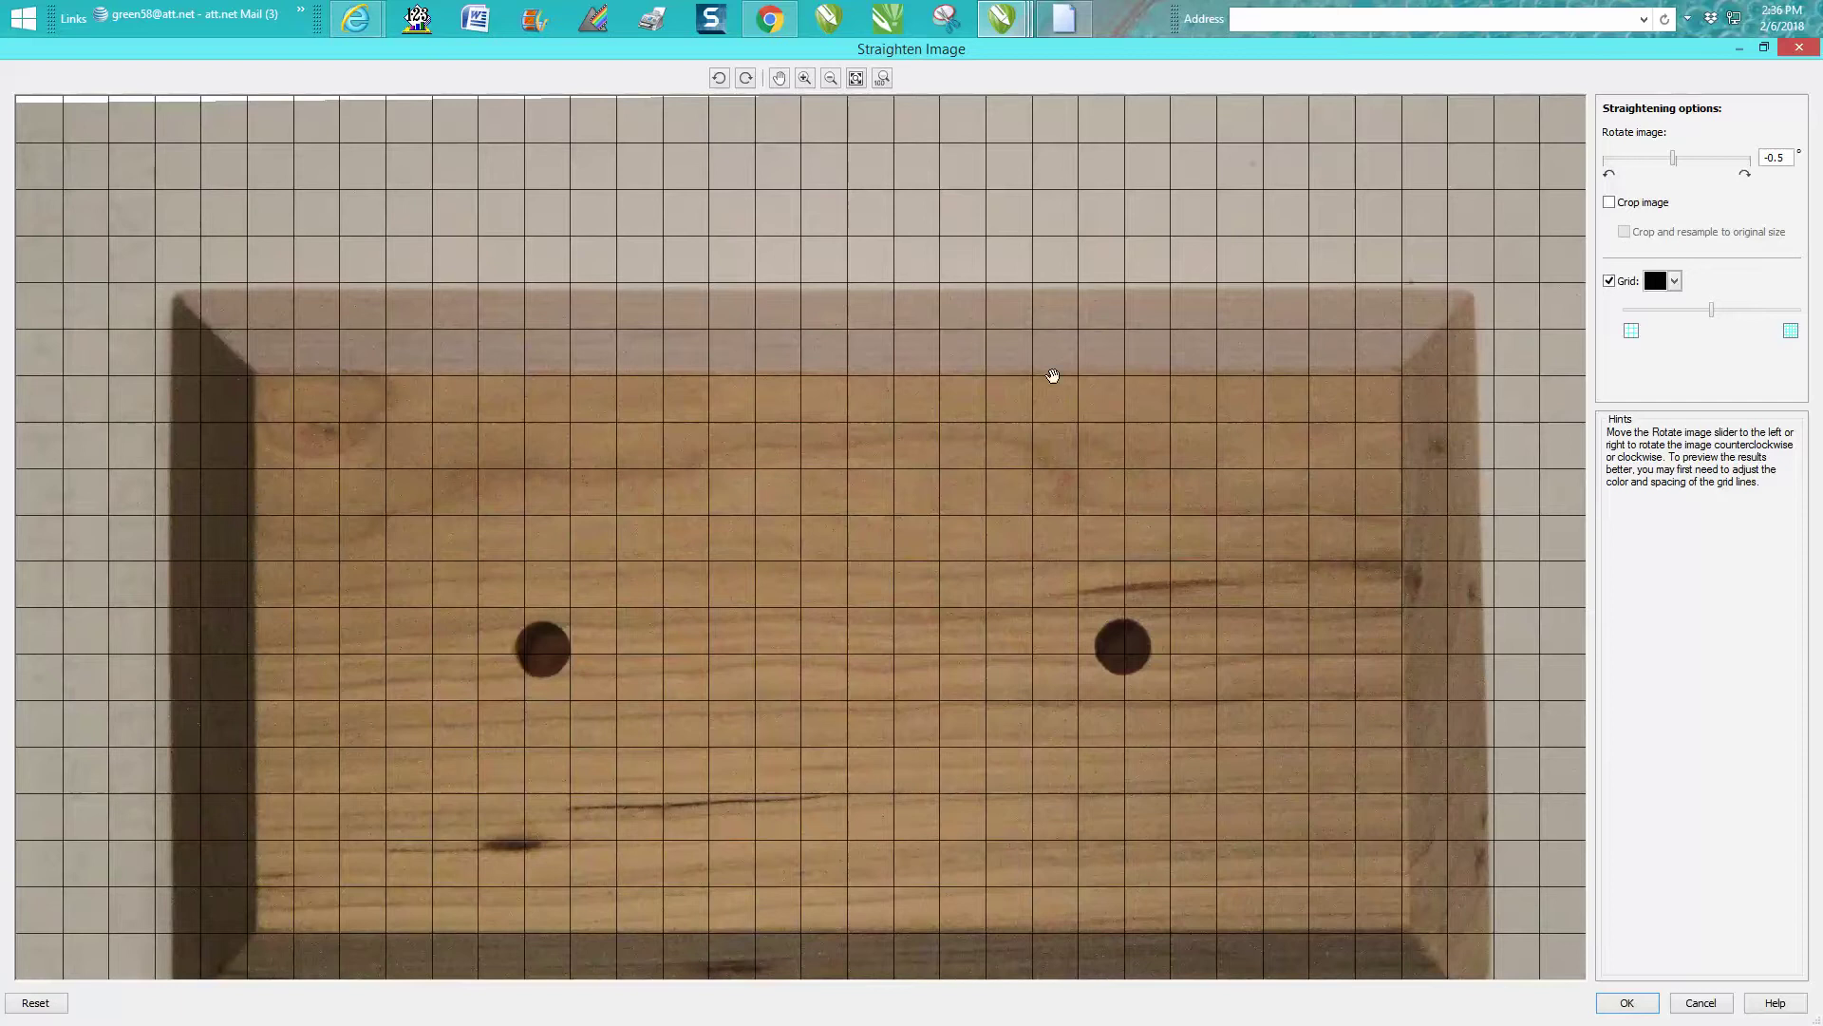
Step: Correct an accidental -5.5° entry back to -0.5° and apply the straightening with OK
click(1790, 154)
text(-)
key(Return)
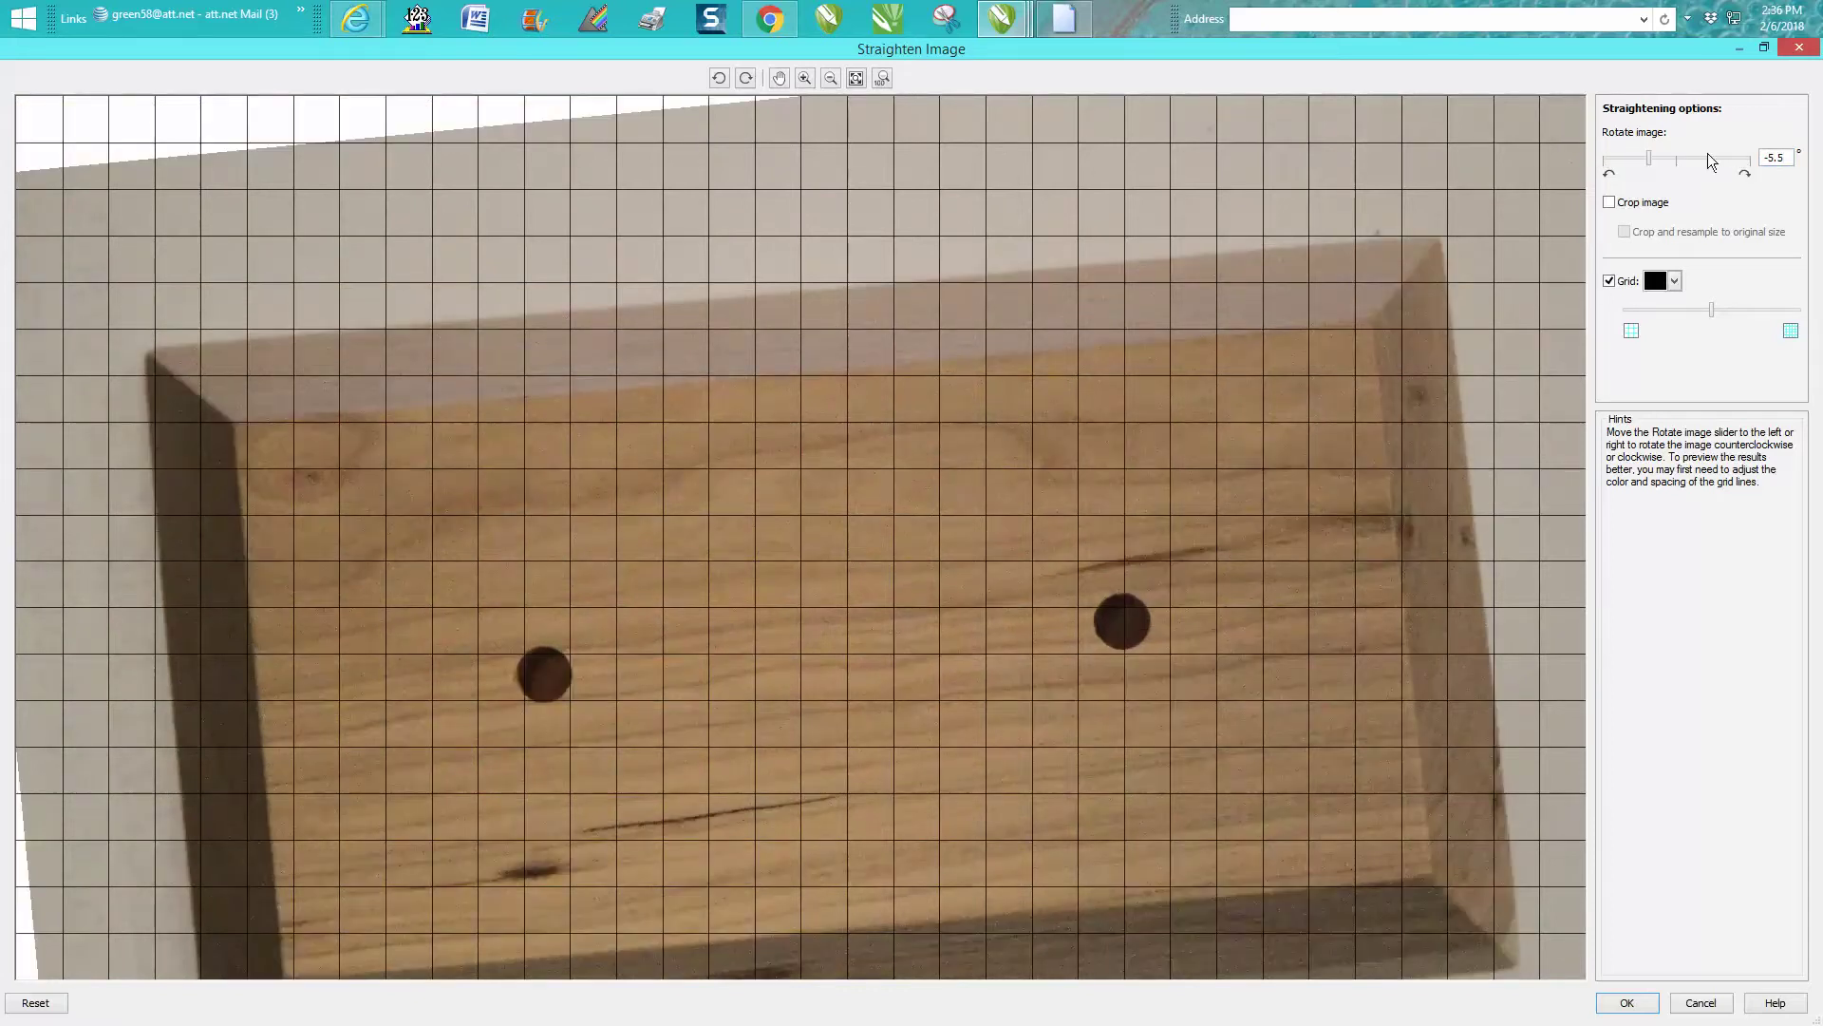
click(1772, 158)
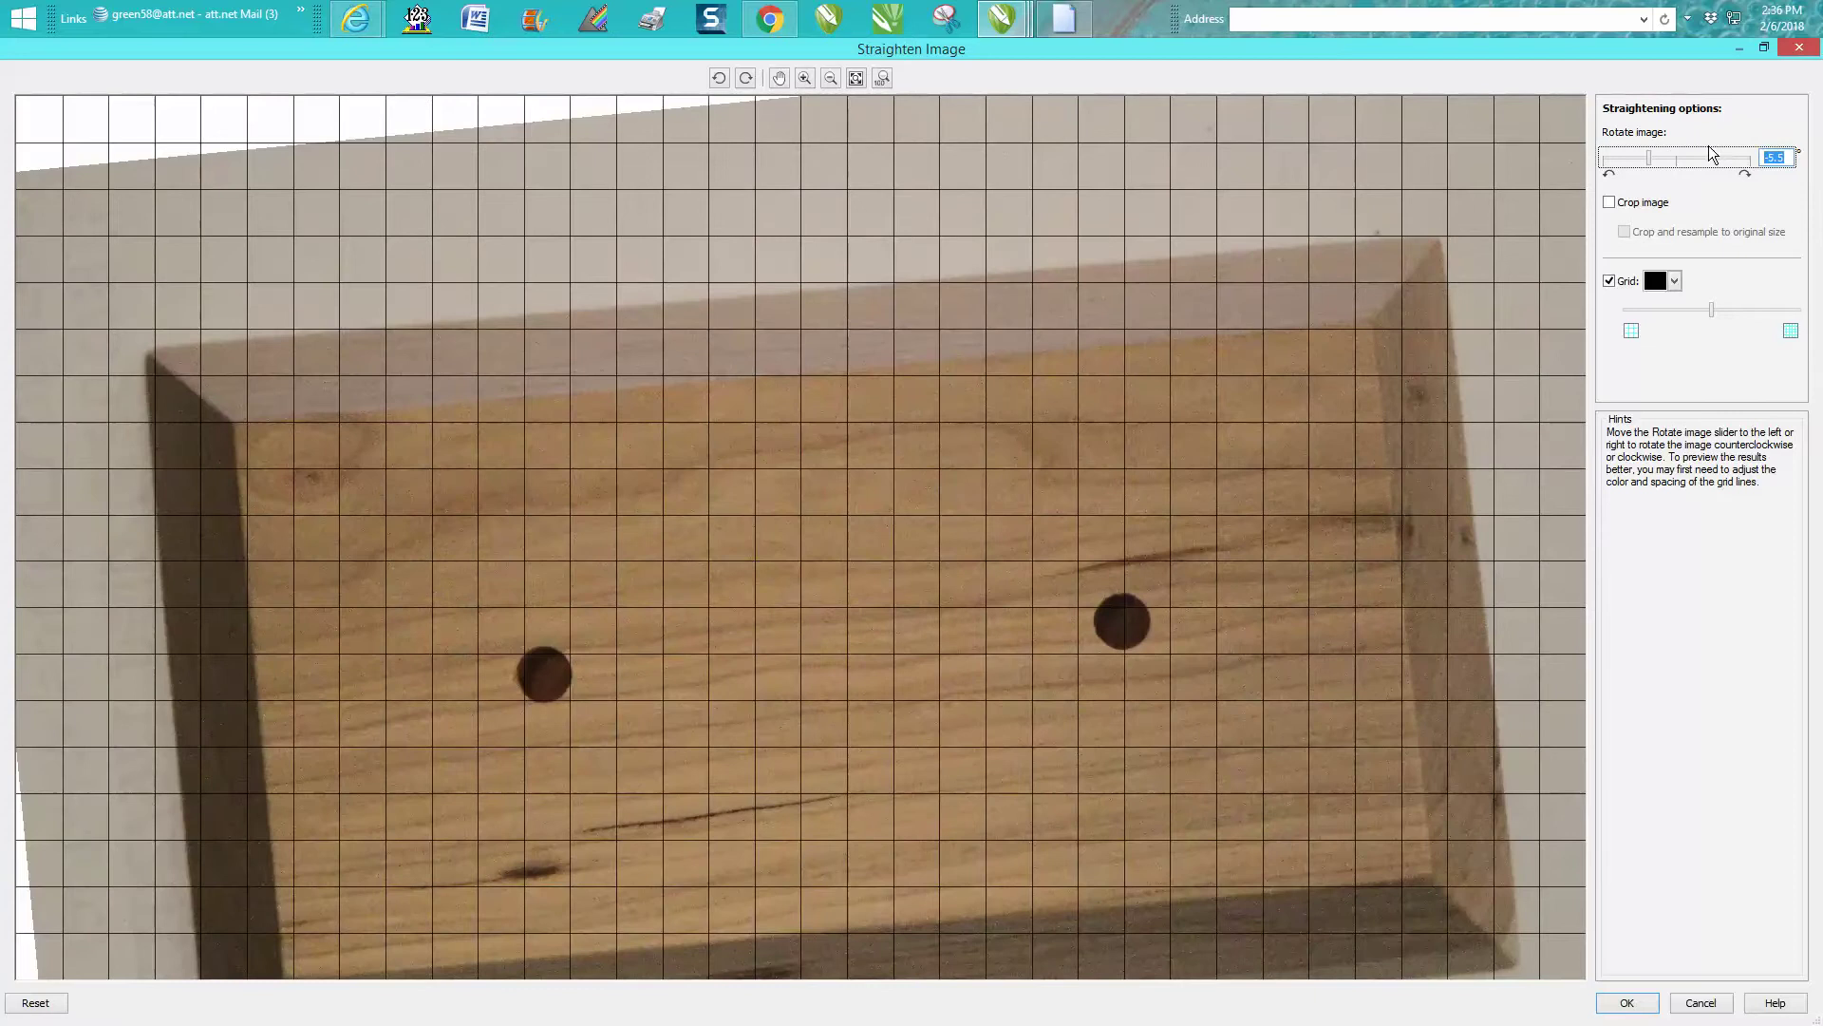
text(-0)
text(.5)
key(Return)
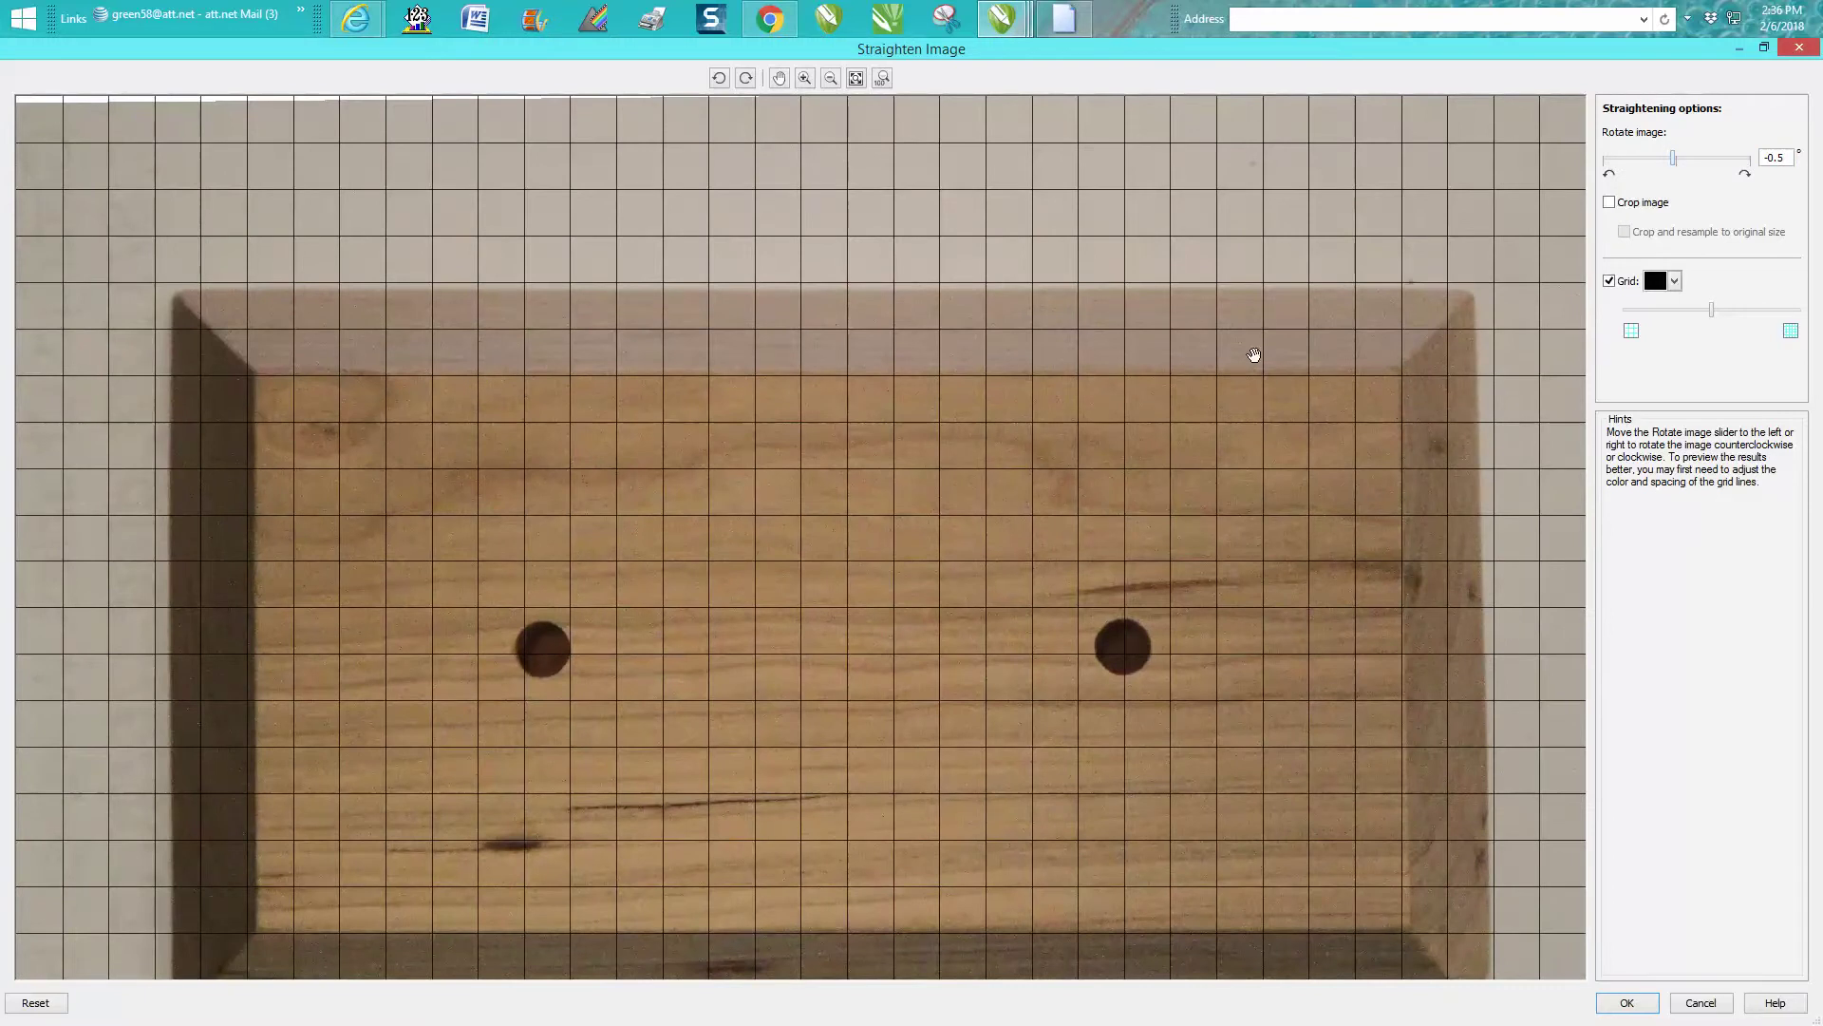
click(1627, 1004)
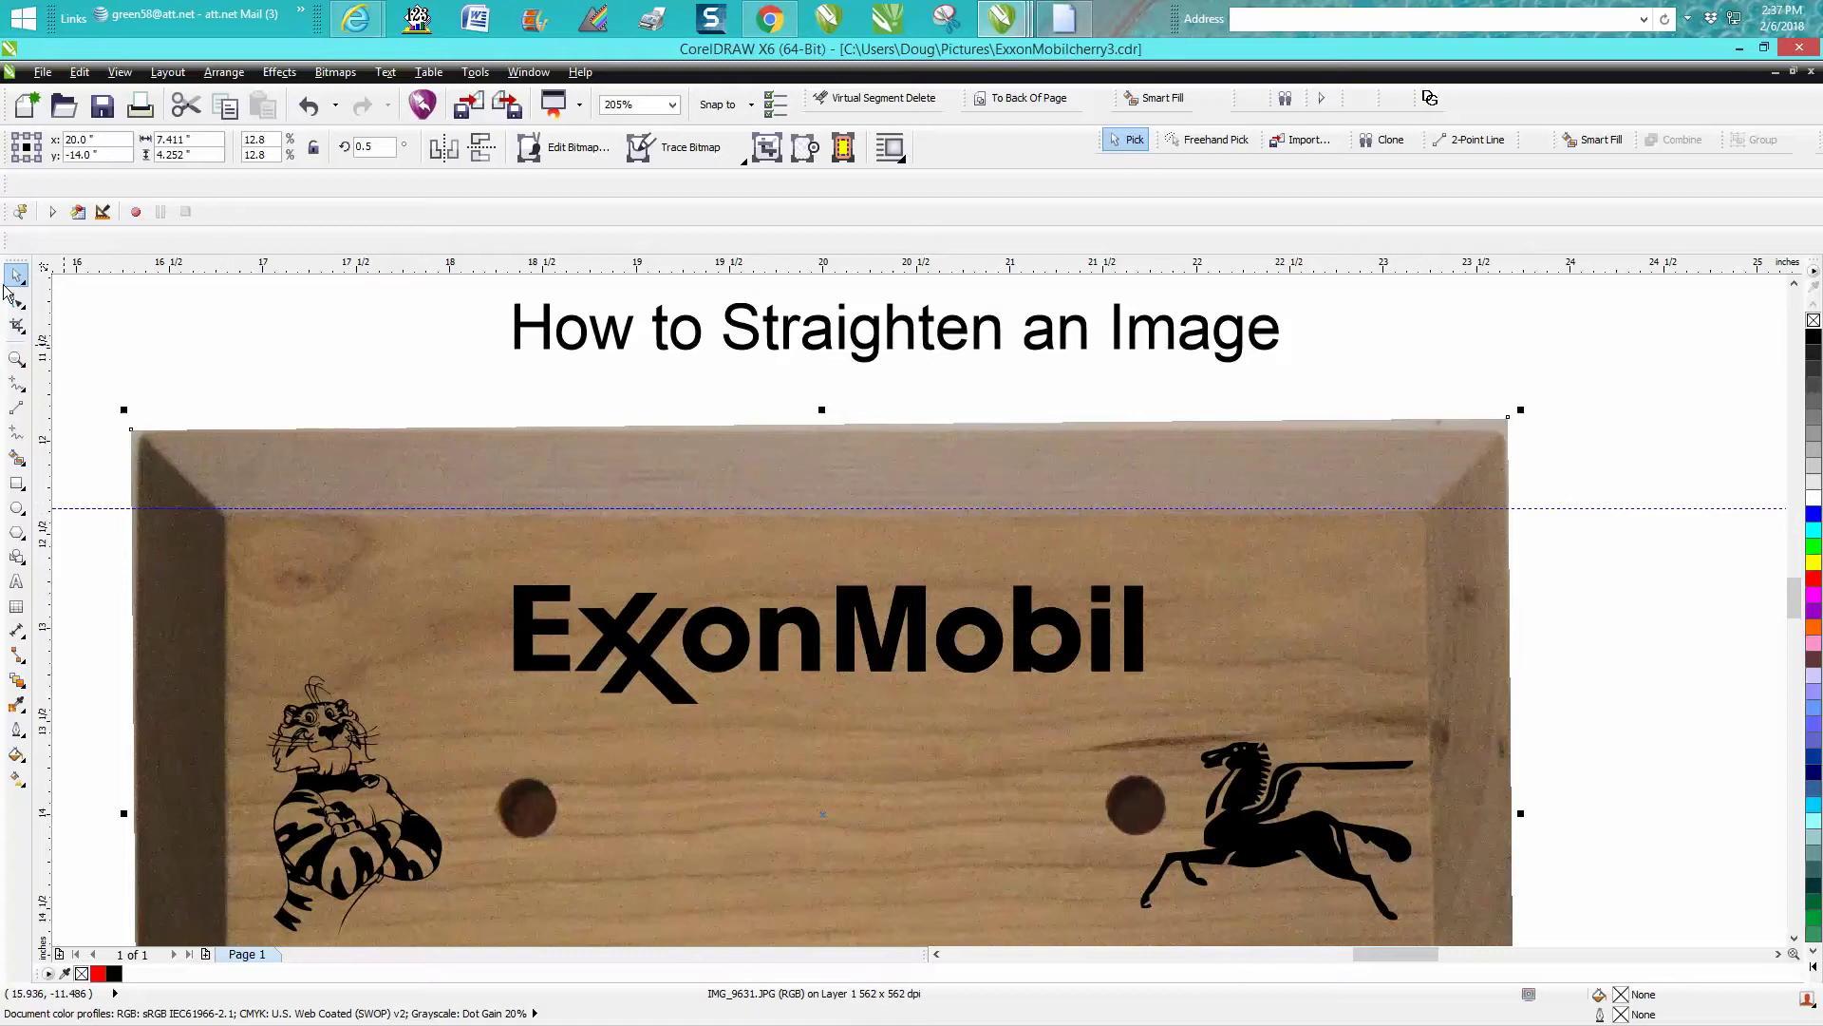
Step: Drag the guideline to -13.237" along the ExxonMobil lettering's base and zoom out to 100%
click(661, 510)
drag(662, 608, 717, 675)
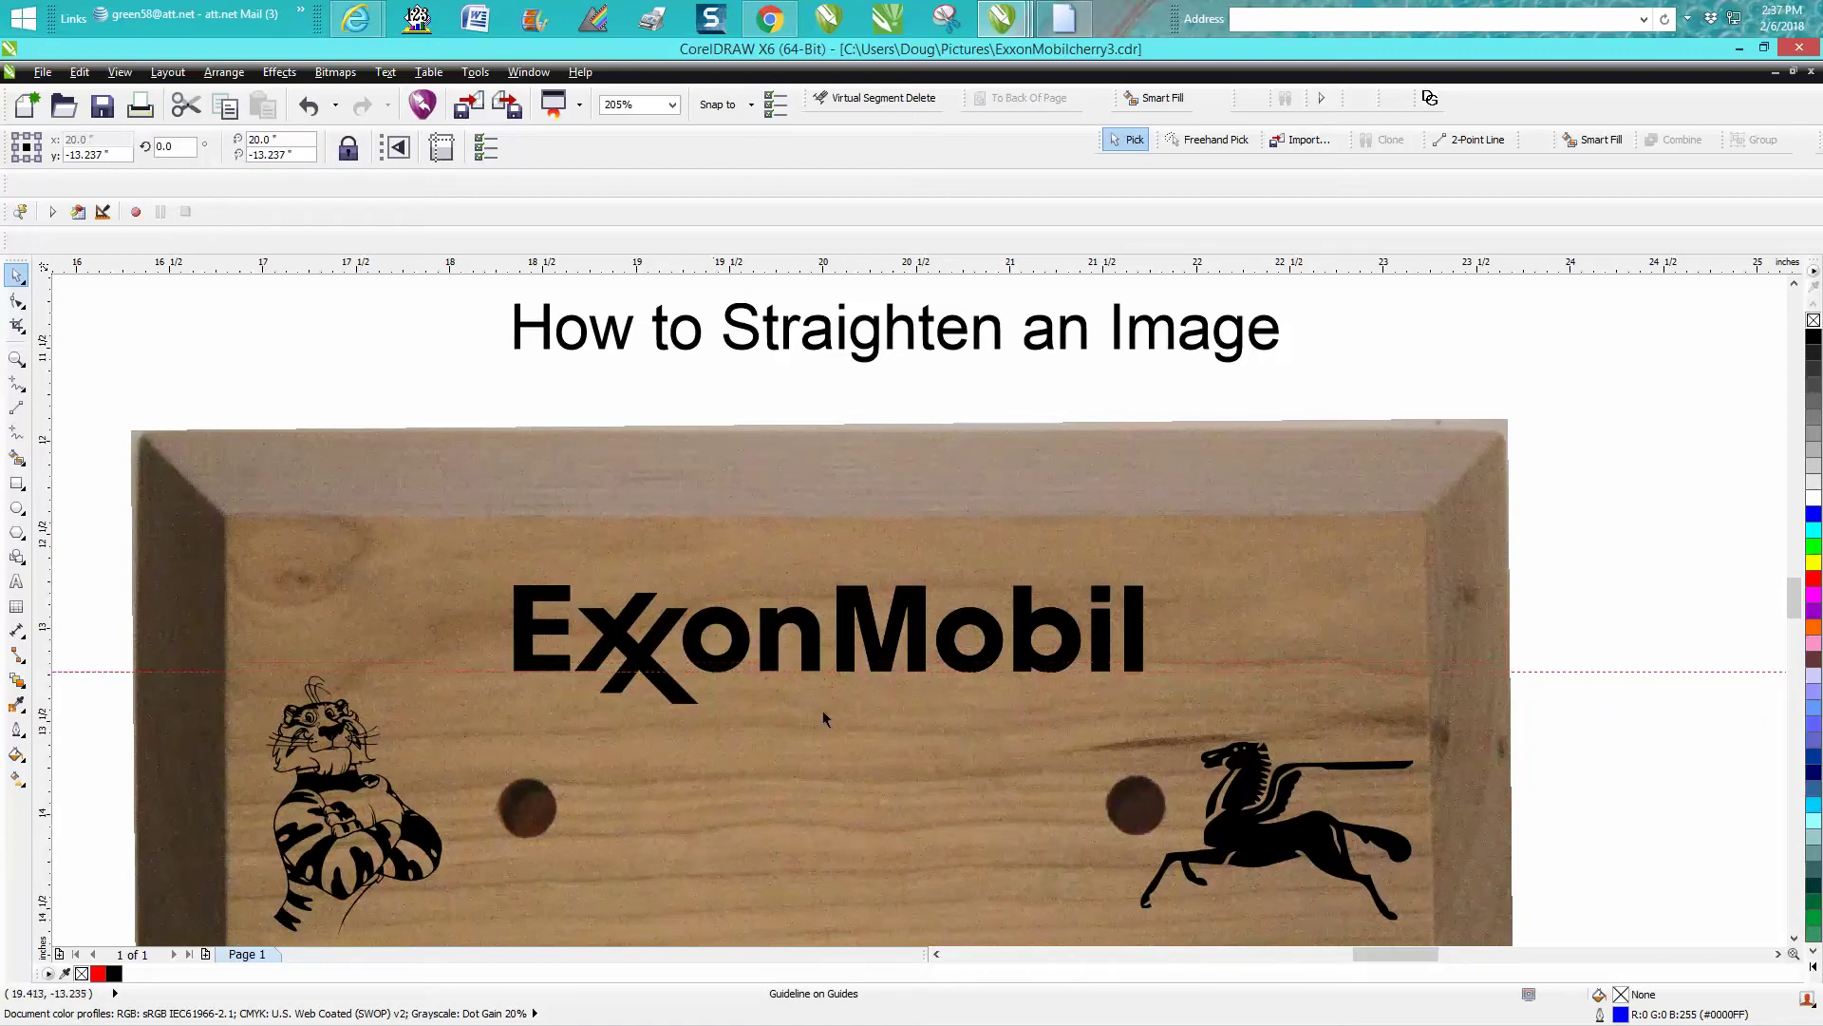
scroll(813, 572, down, 2)
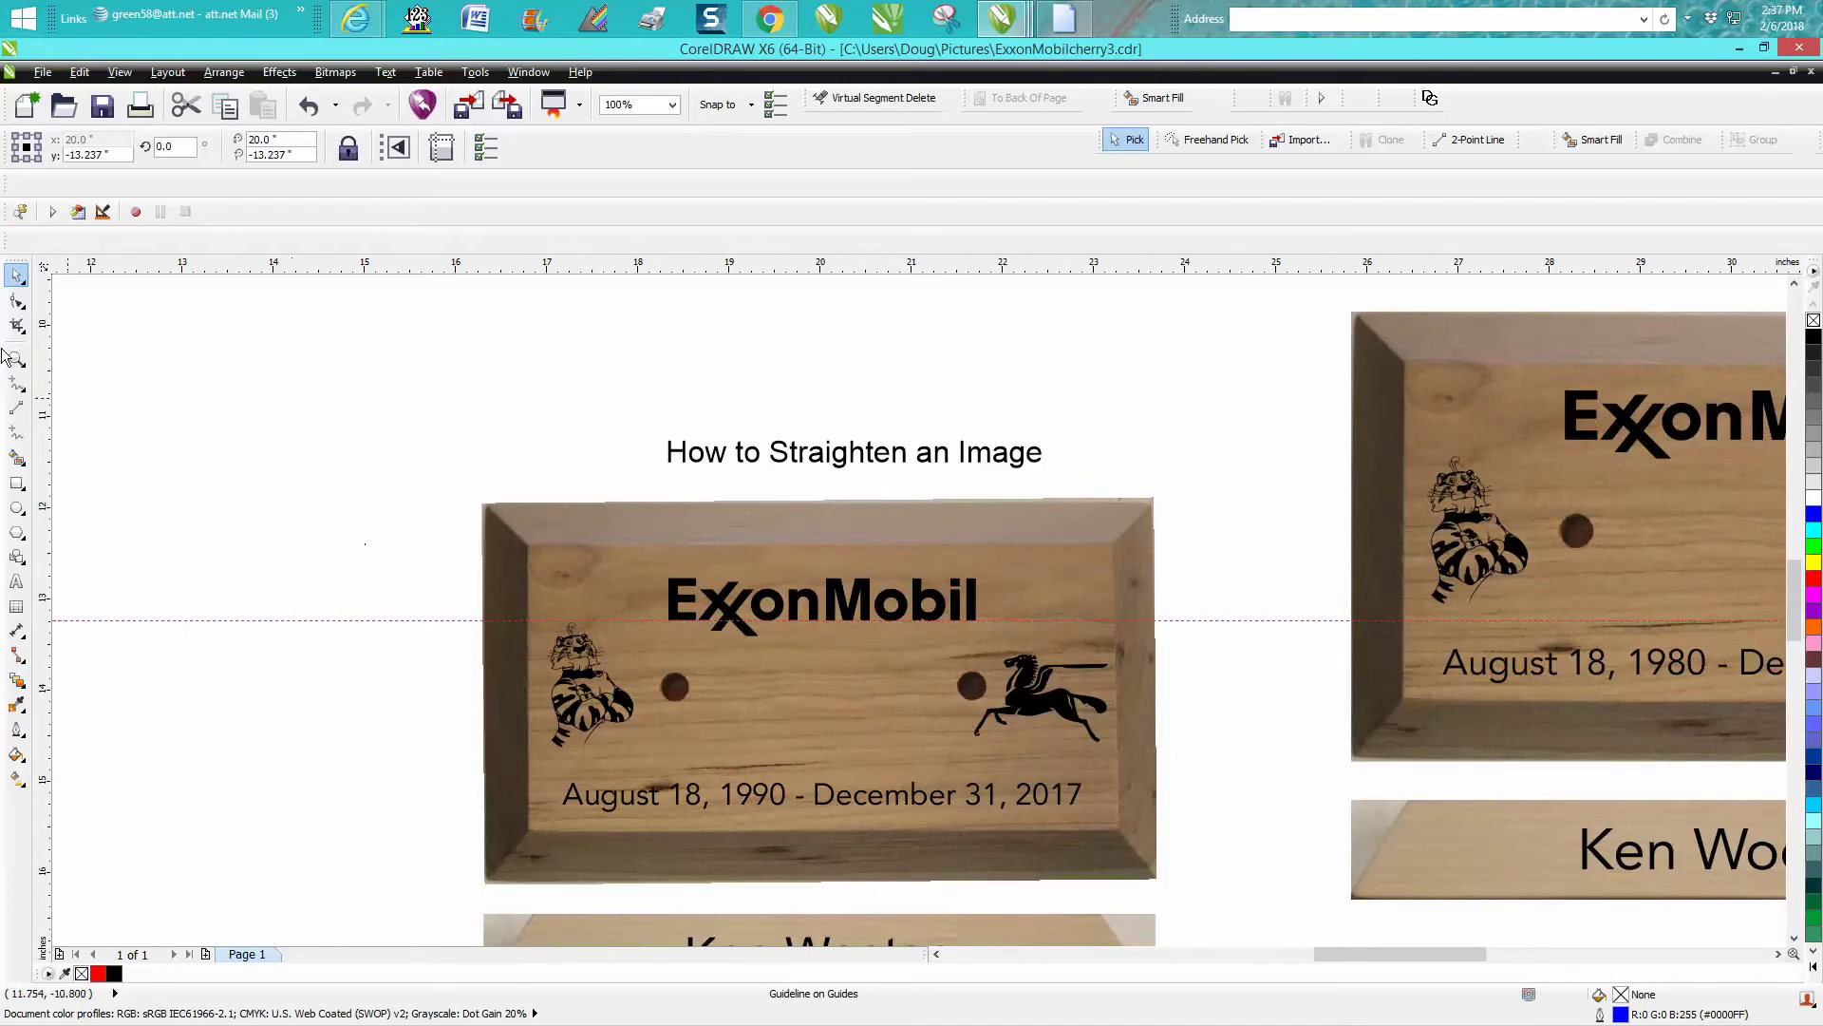
Step: Draw a 6.5" × 3.042" rectangle over the plaque's inner panel, then deselect everything
click(17, 483)
drag(527, 549, 1119, 826)
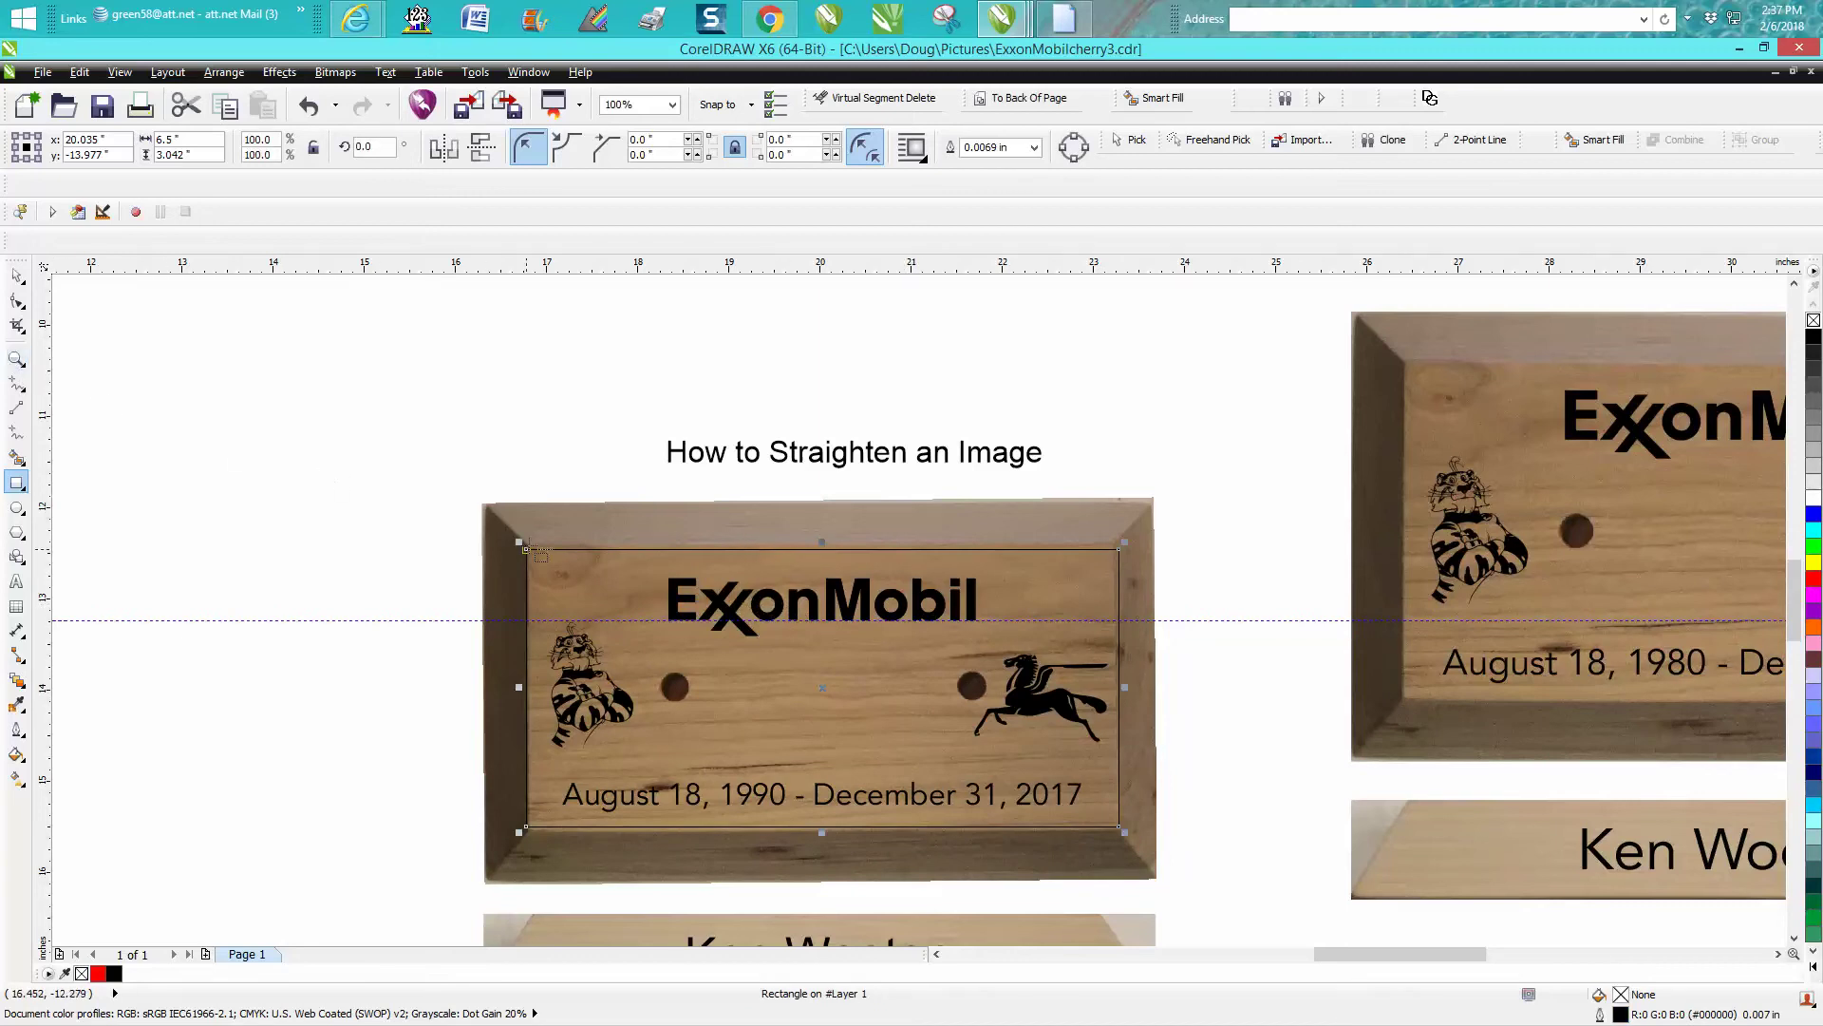
click(16, 275)
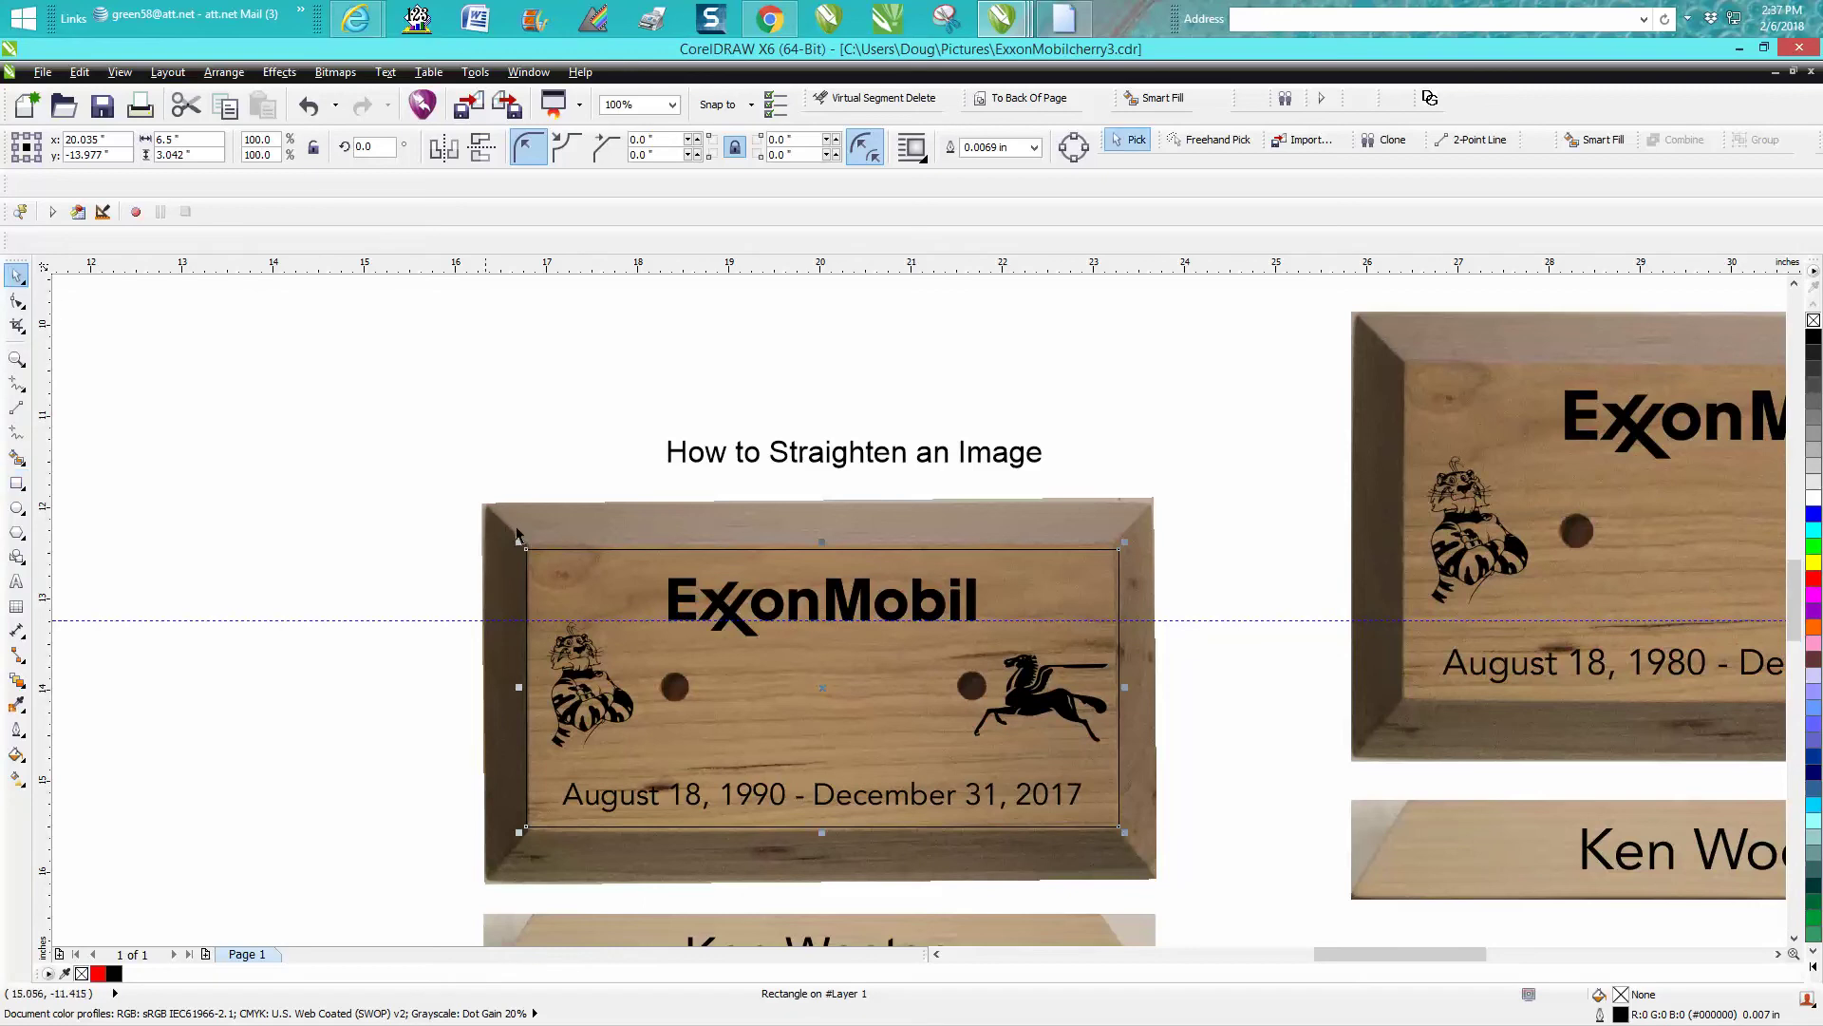
click(606, 535)
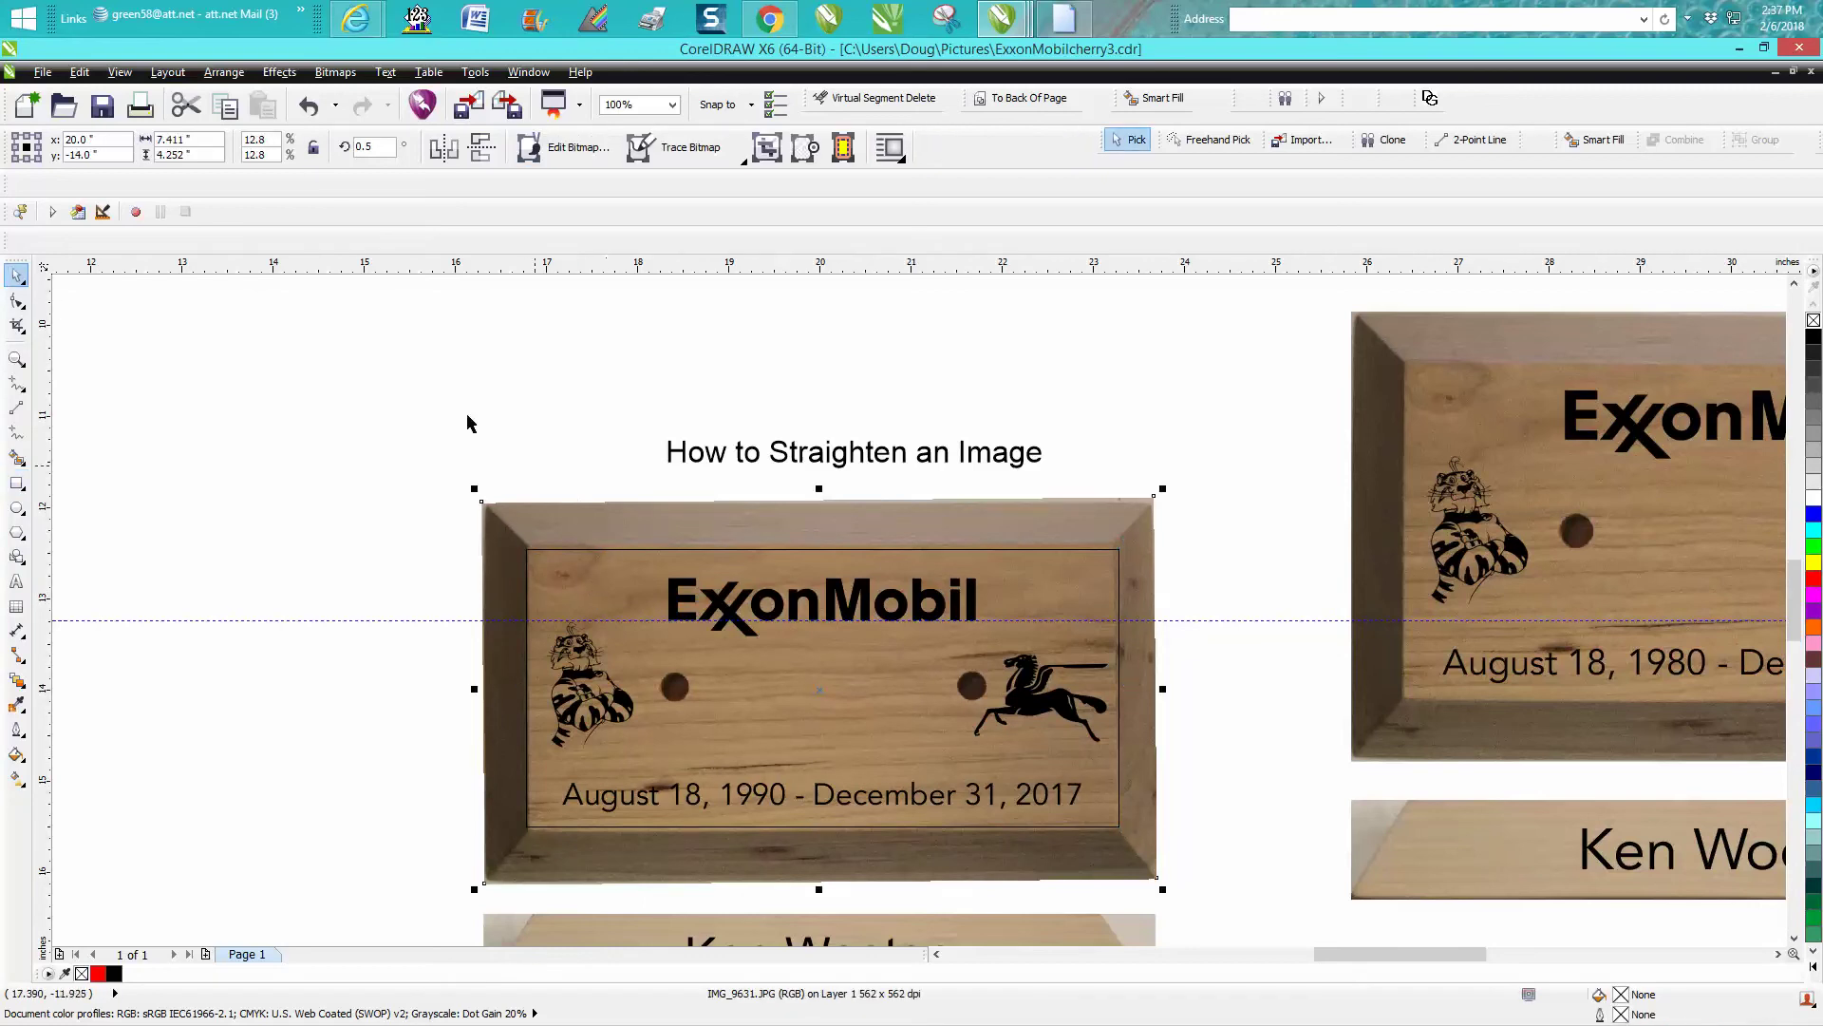
click(338, 73)
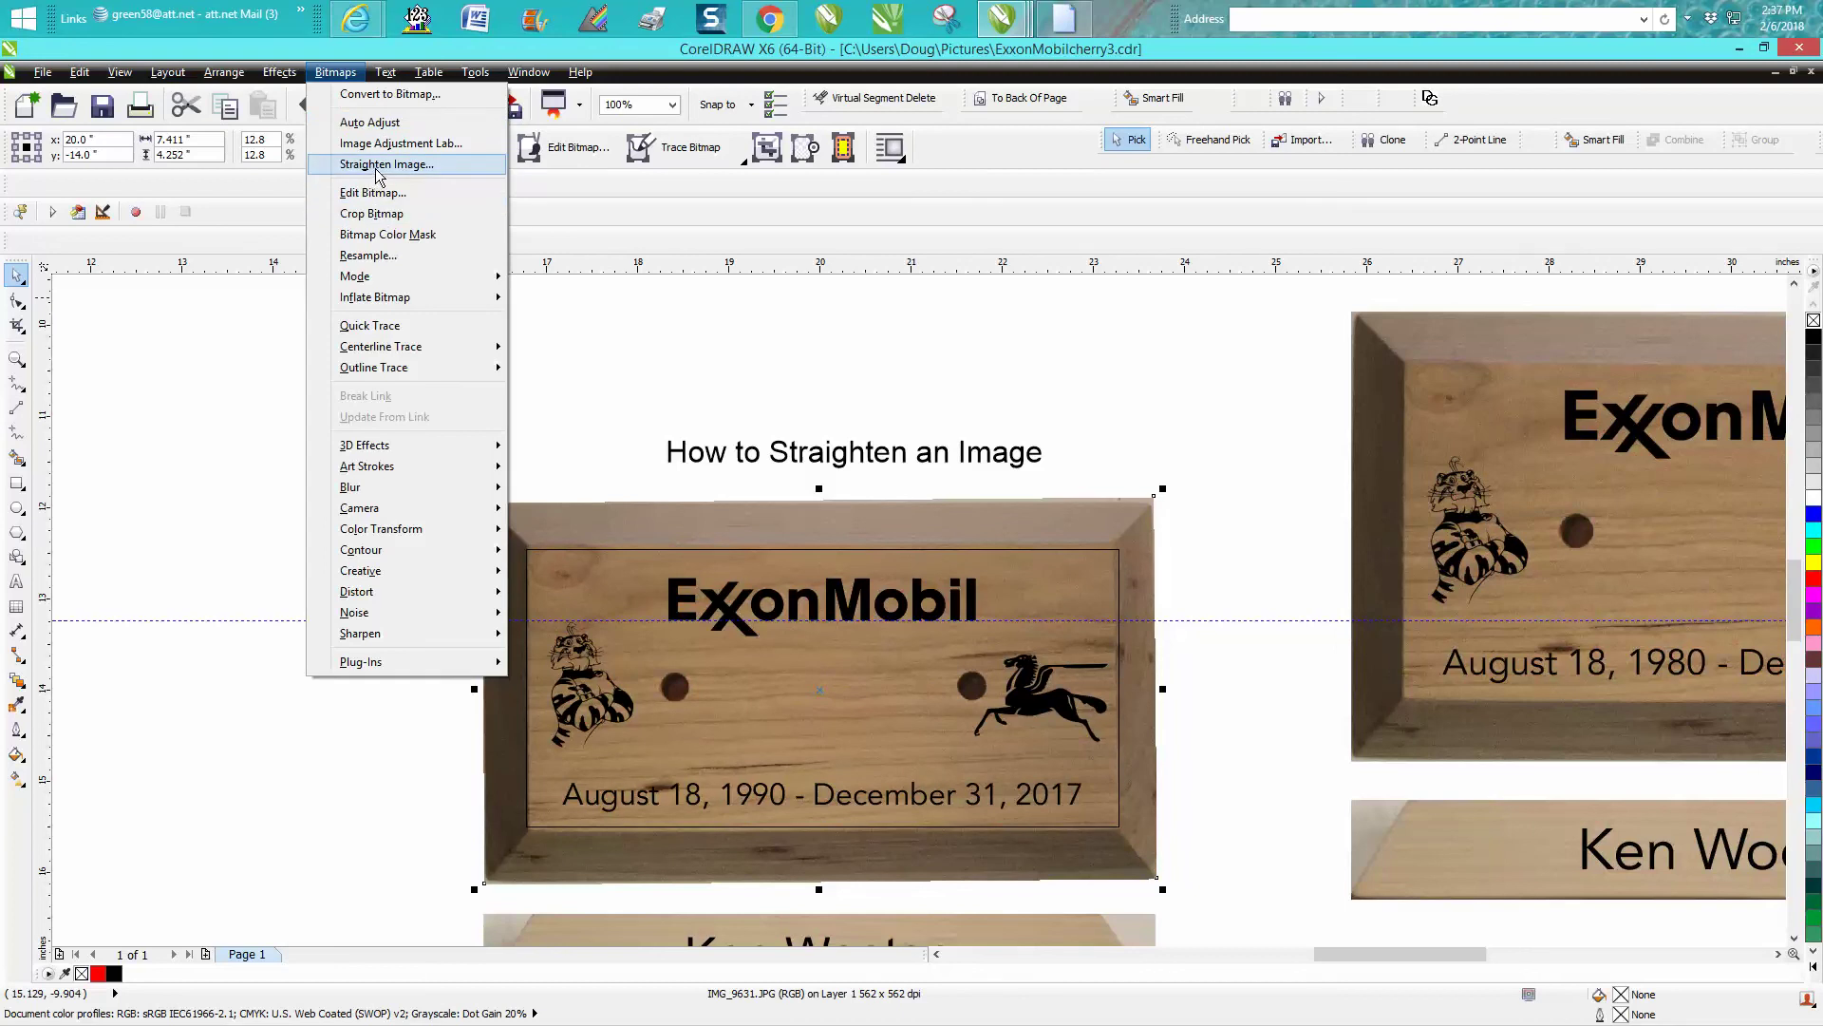
click(717, 358)
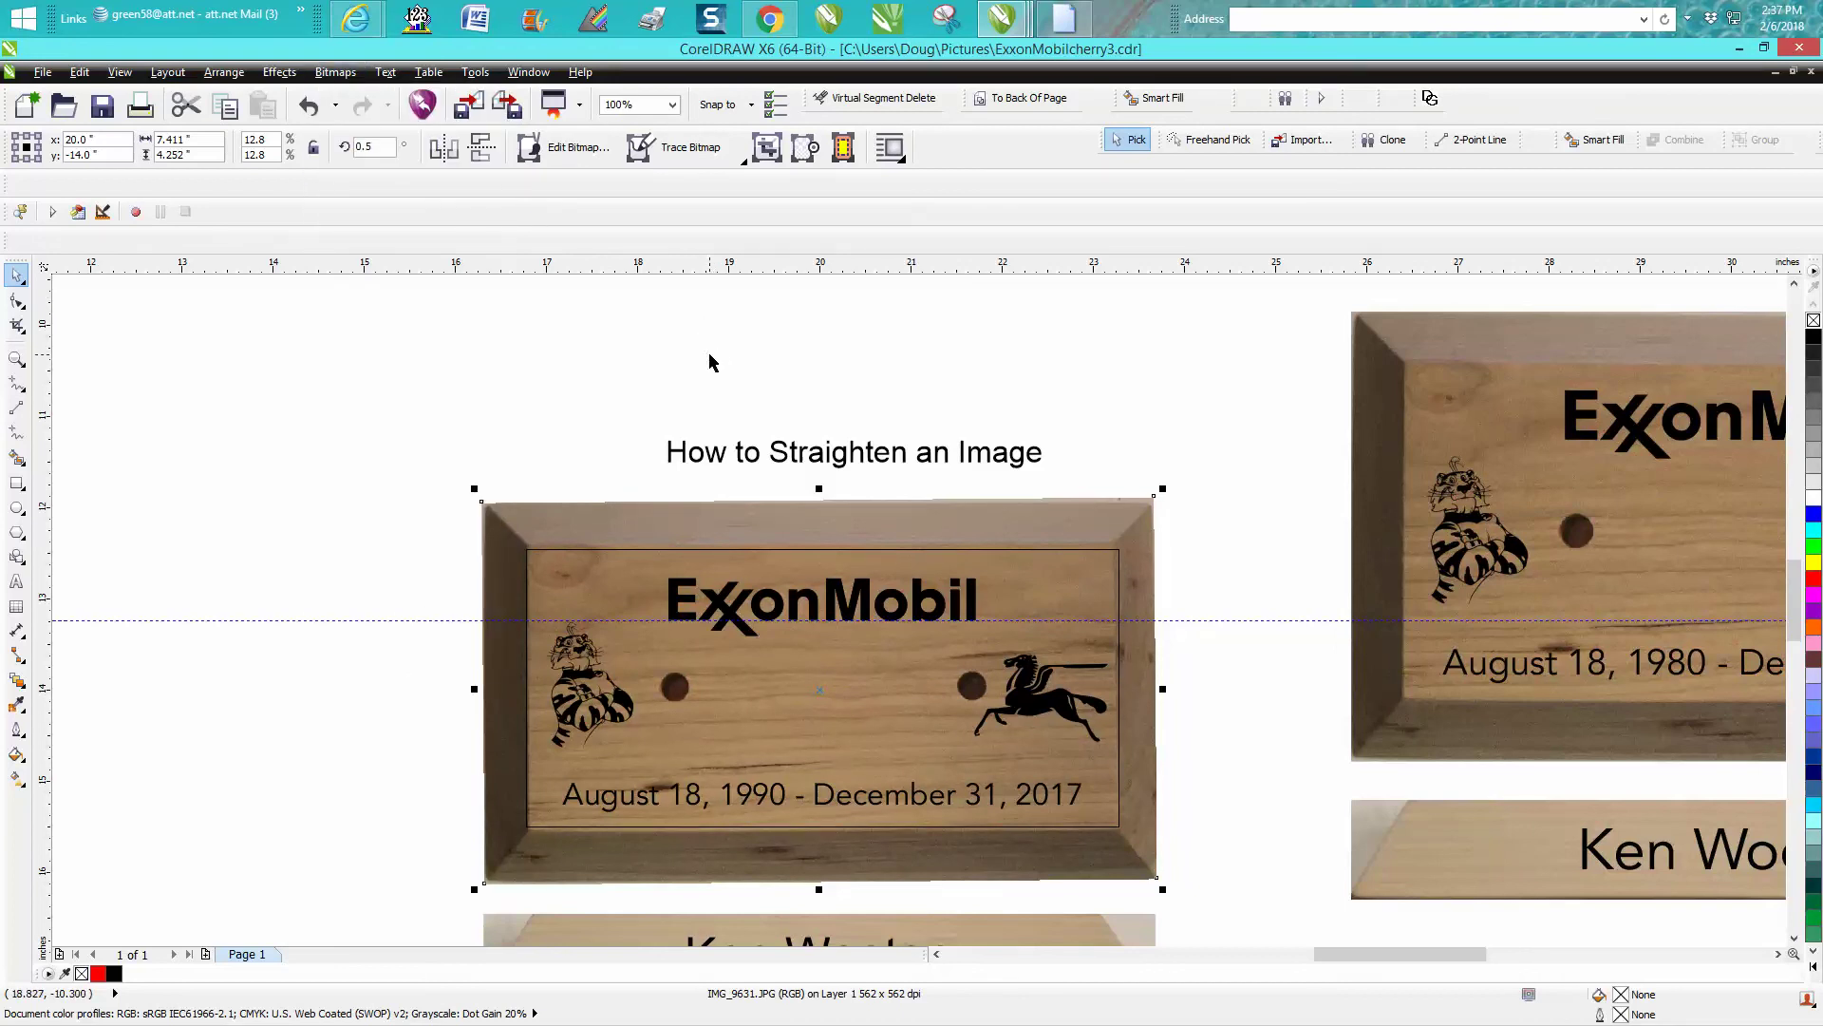
click(712, 363)
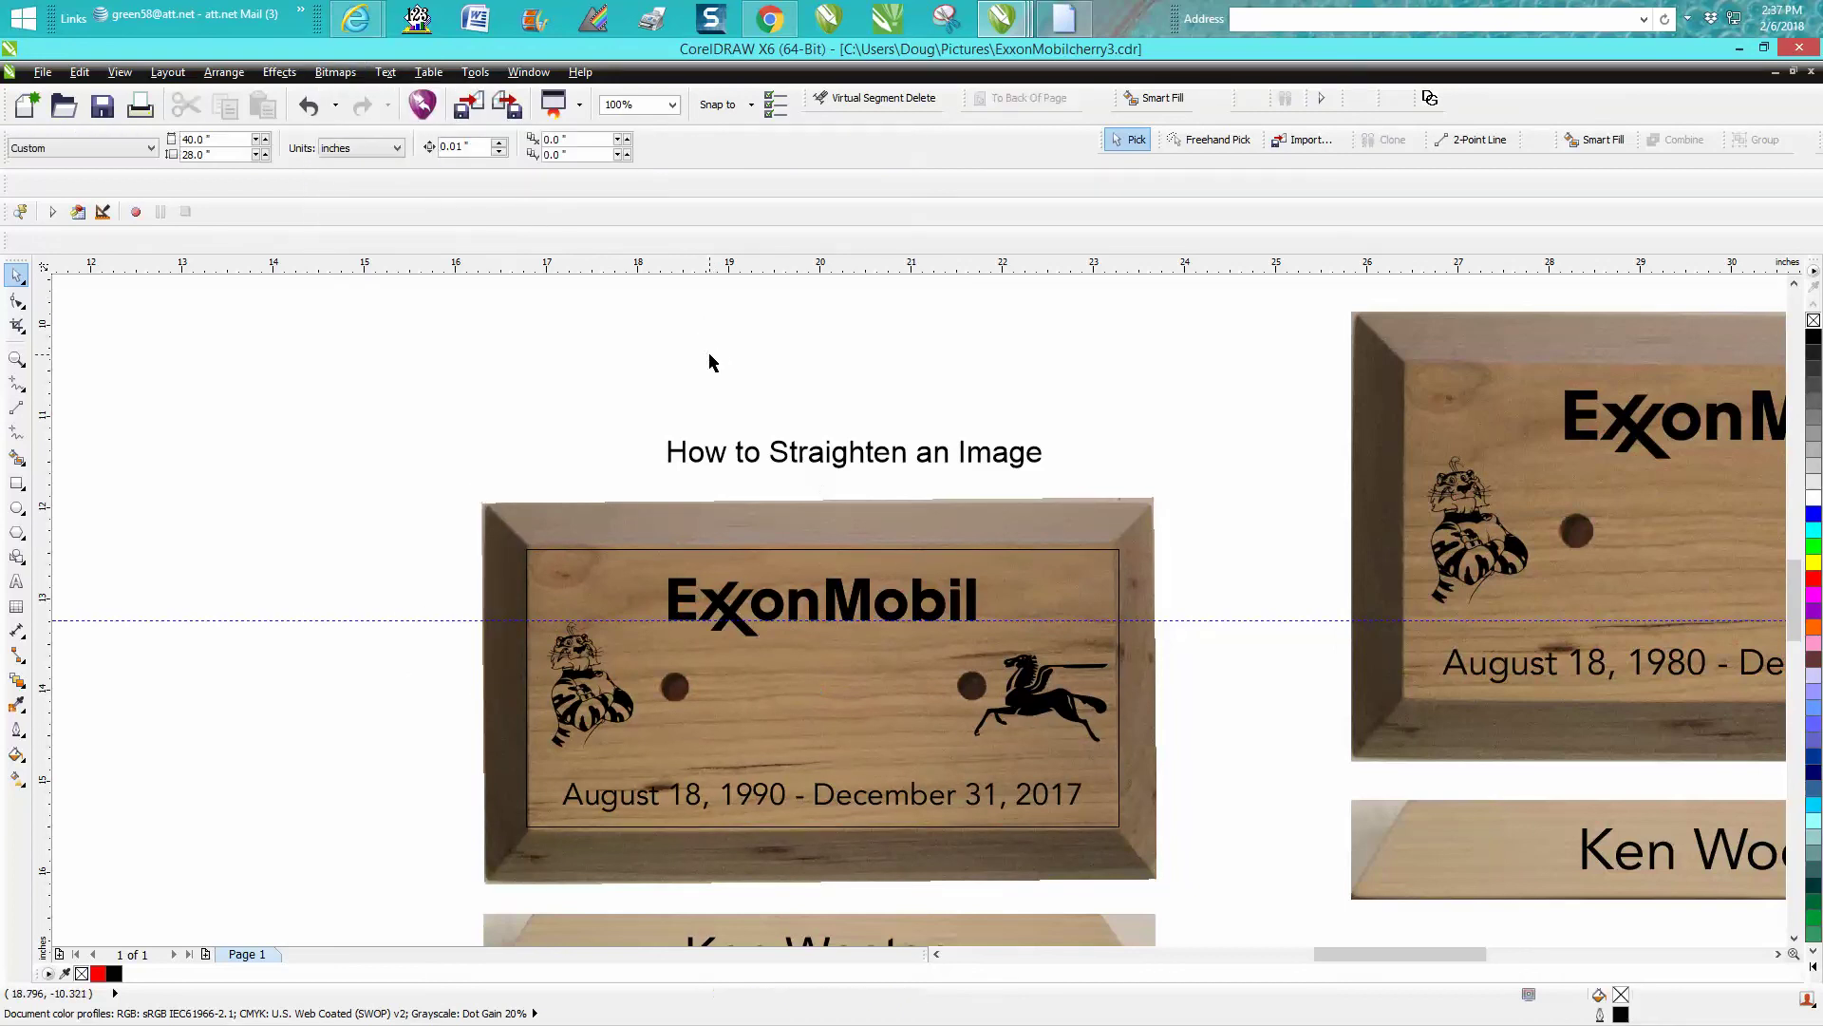